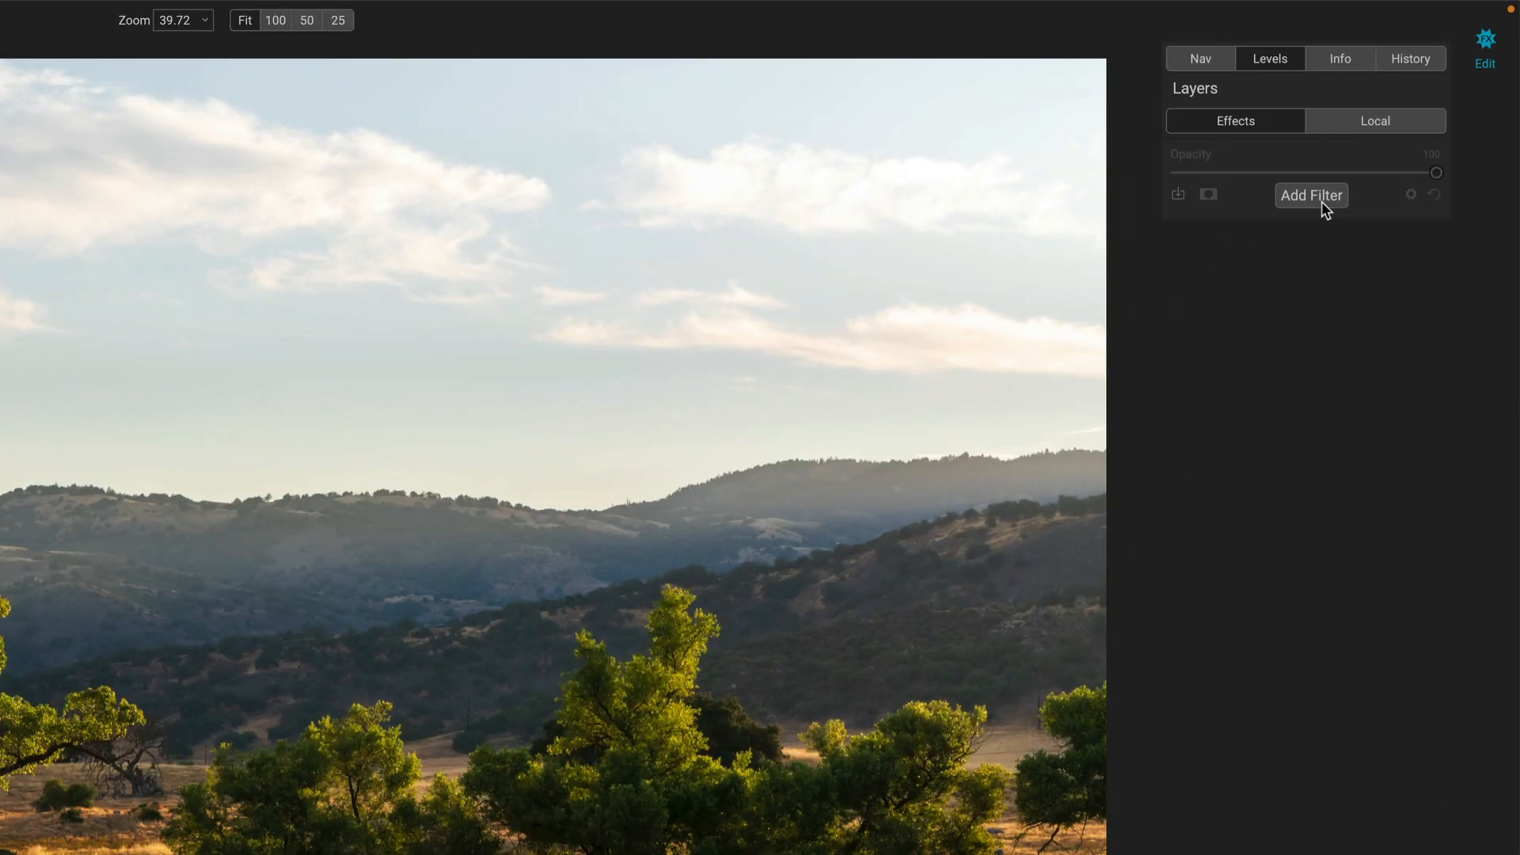
- Add the Antique filter, show its masking options and activate the gradient mask tool
left_click(1388, 133)
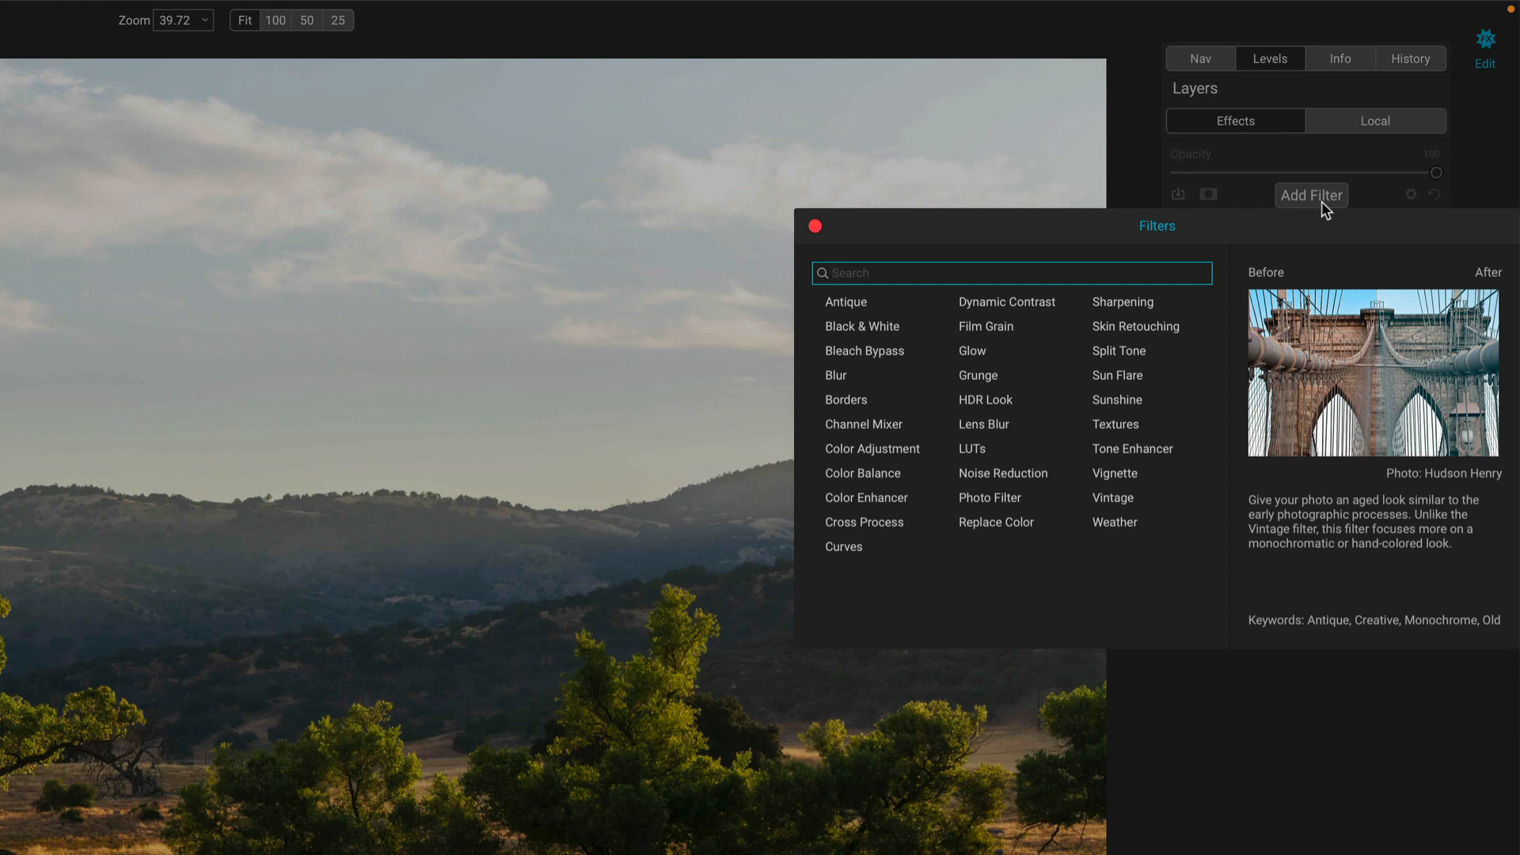
left_click(854, 304)
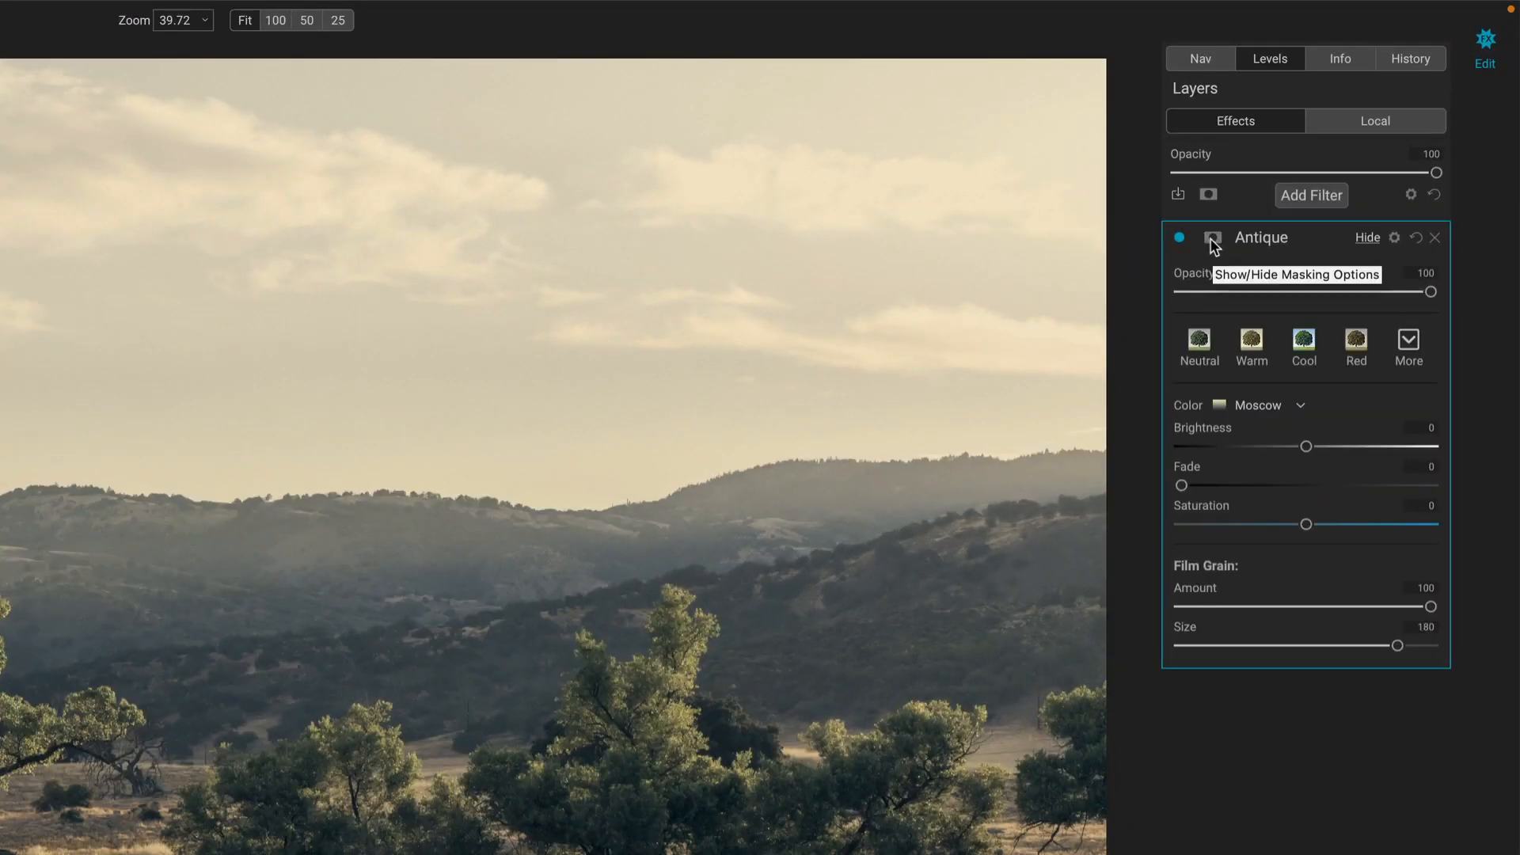
left_click(1213, 239)
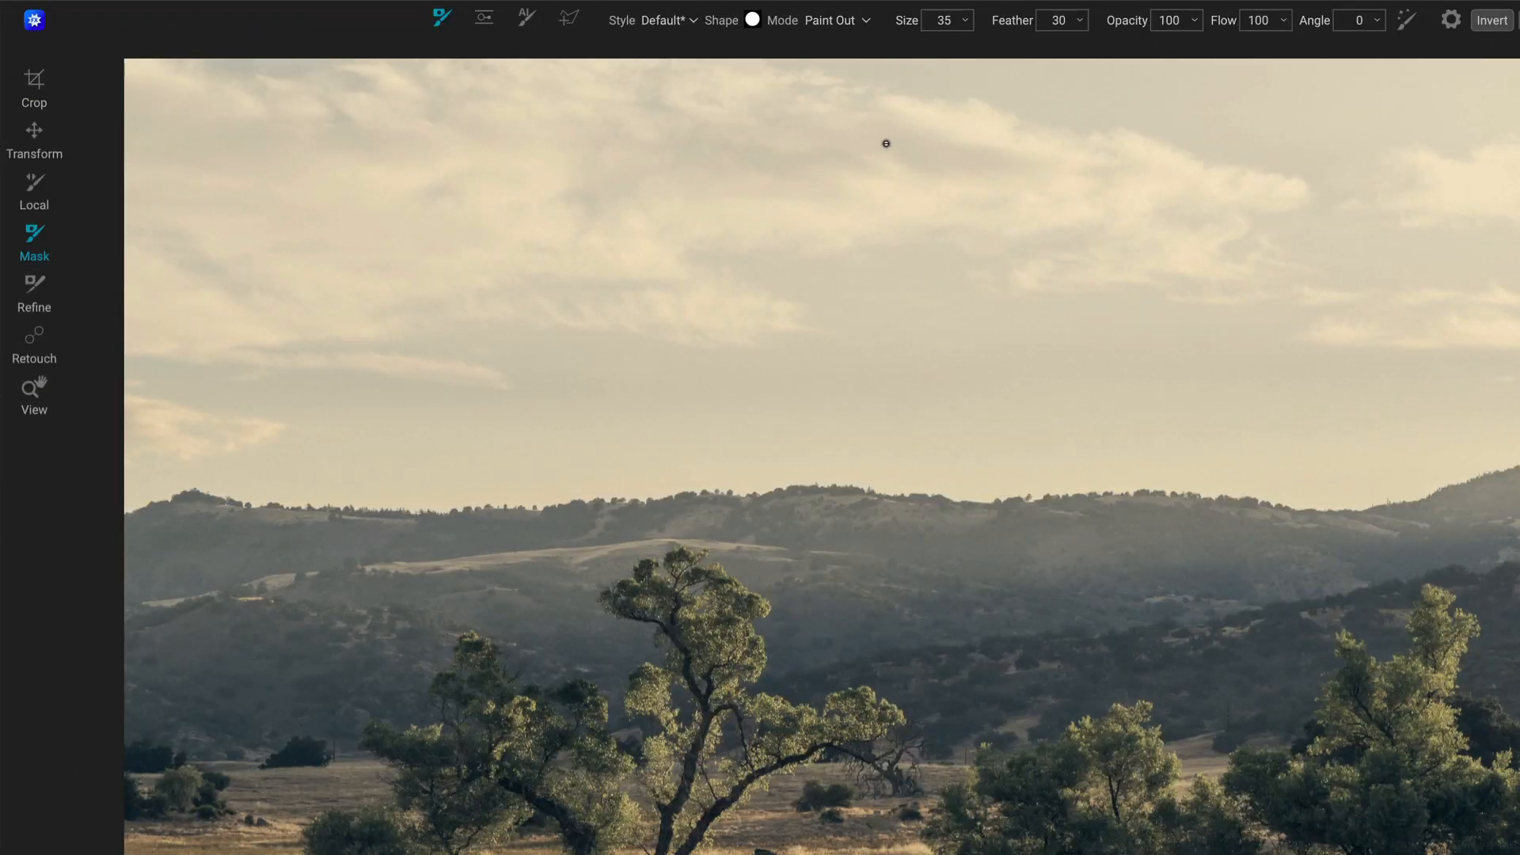
left_click(487, 20)
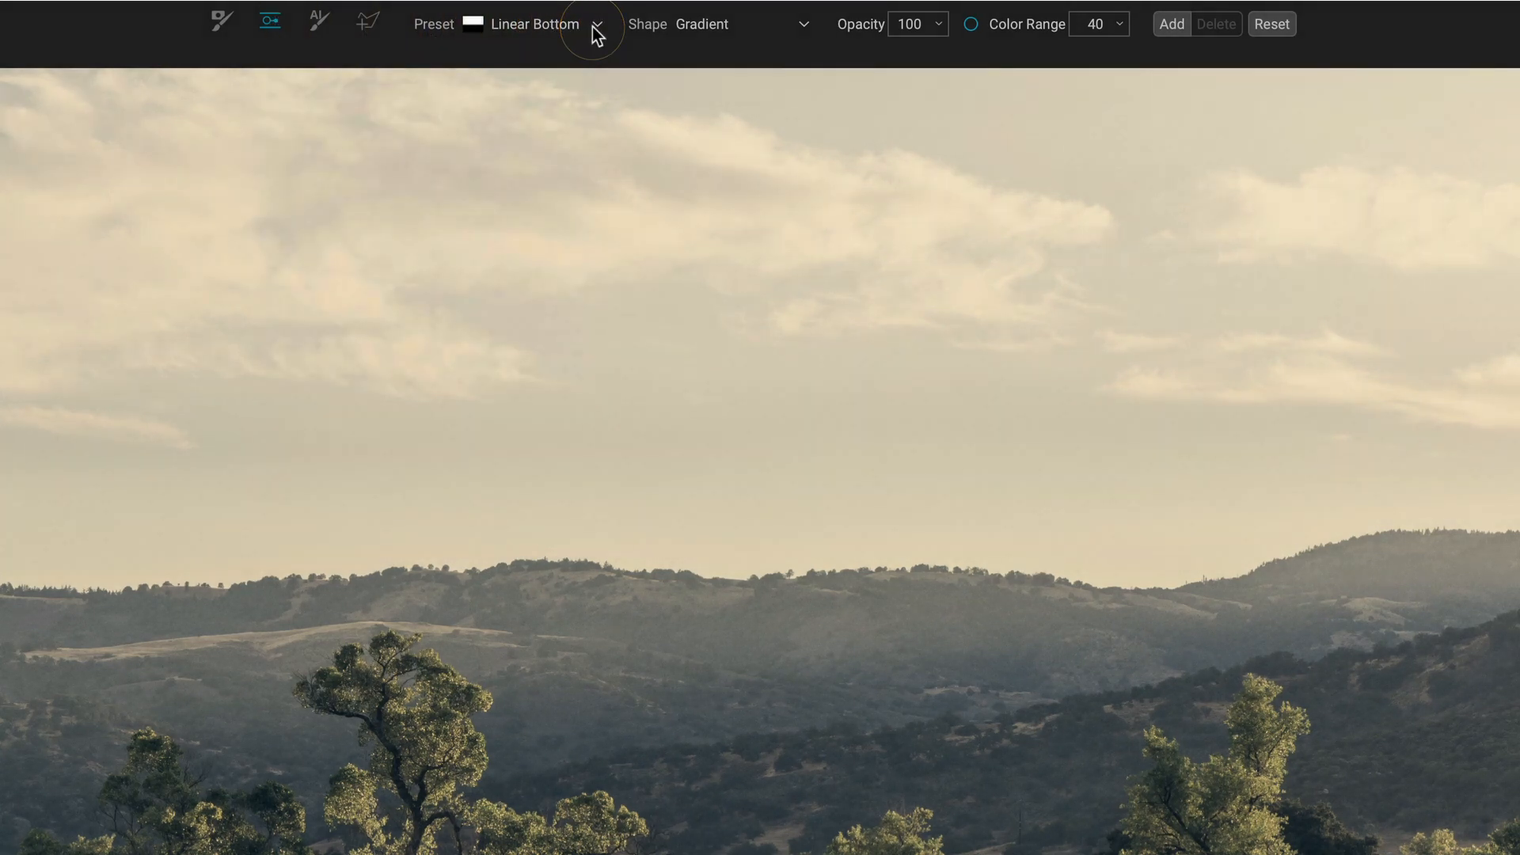
- Examine the gradient mask's preset, shape, opacity and color range options
left_click(597, 26)
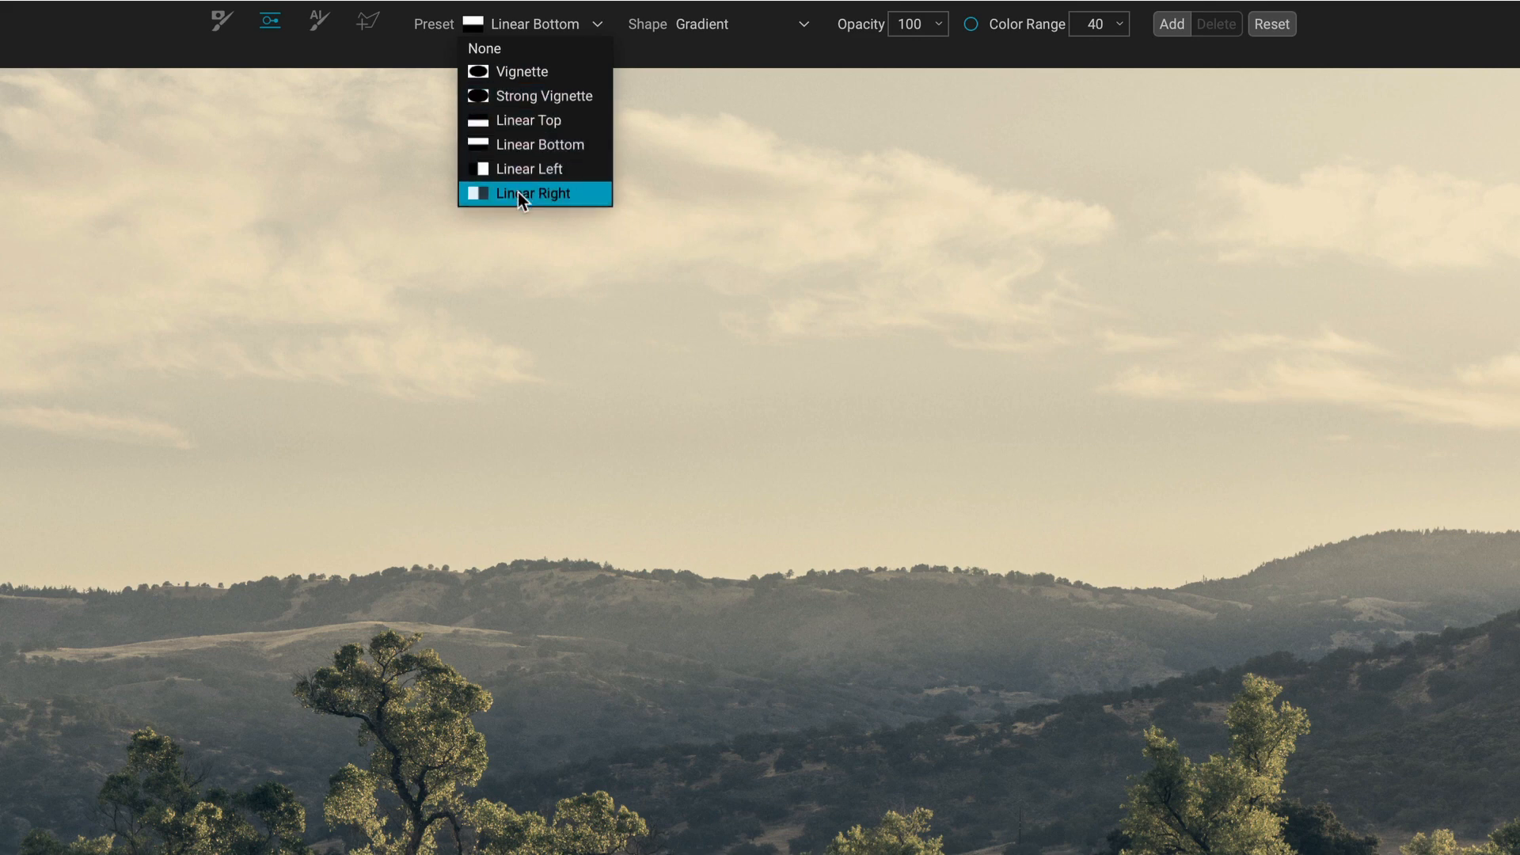
left_click(774, 43)
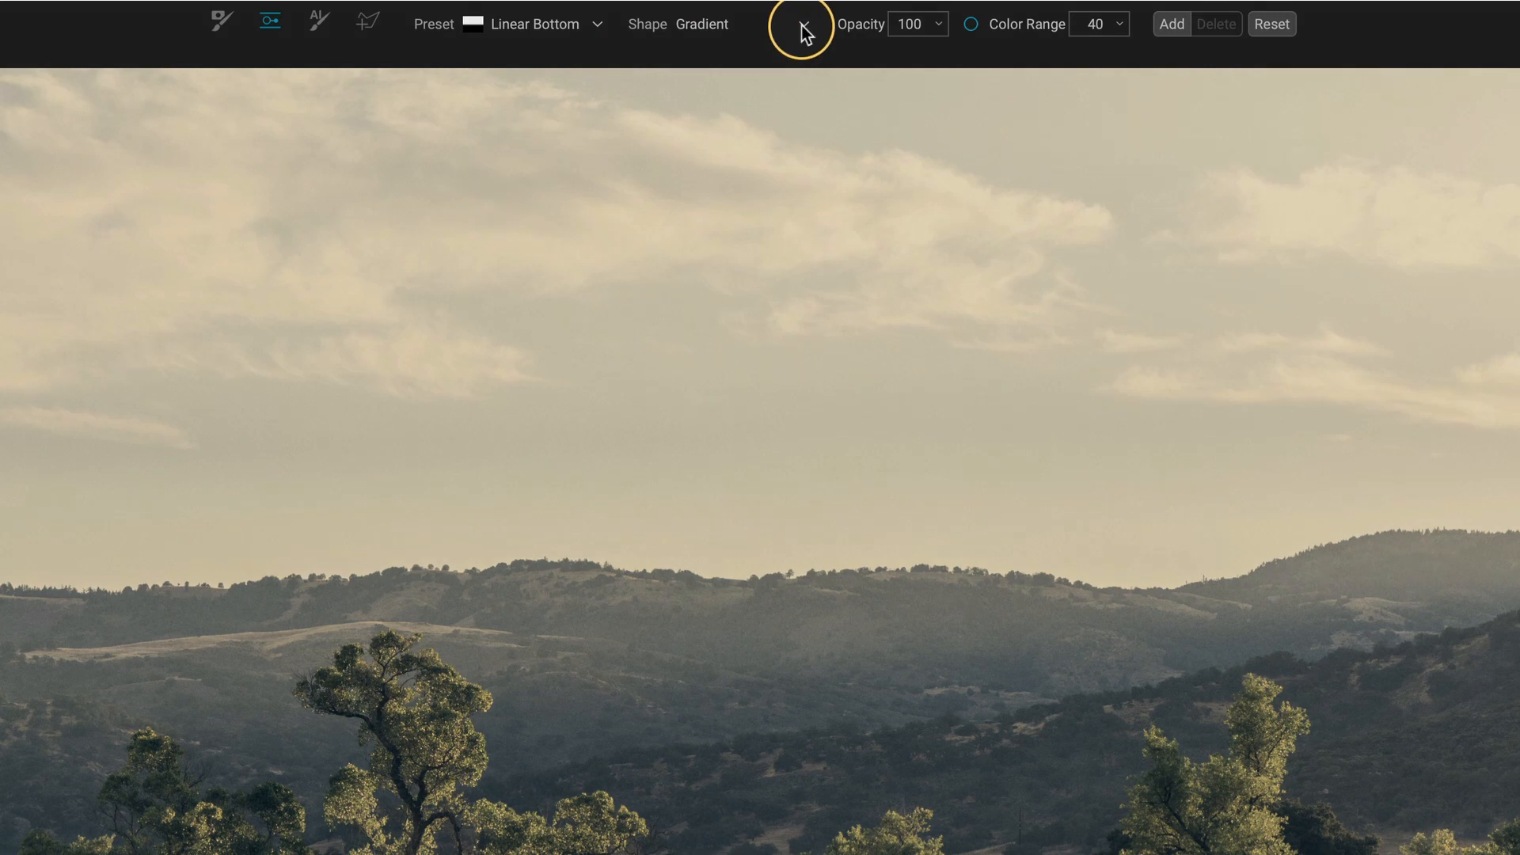
left_click(802, 25)
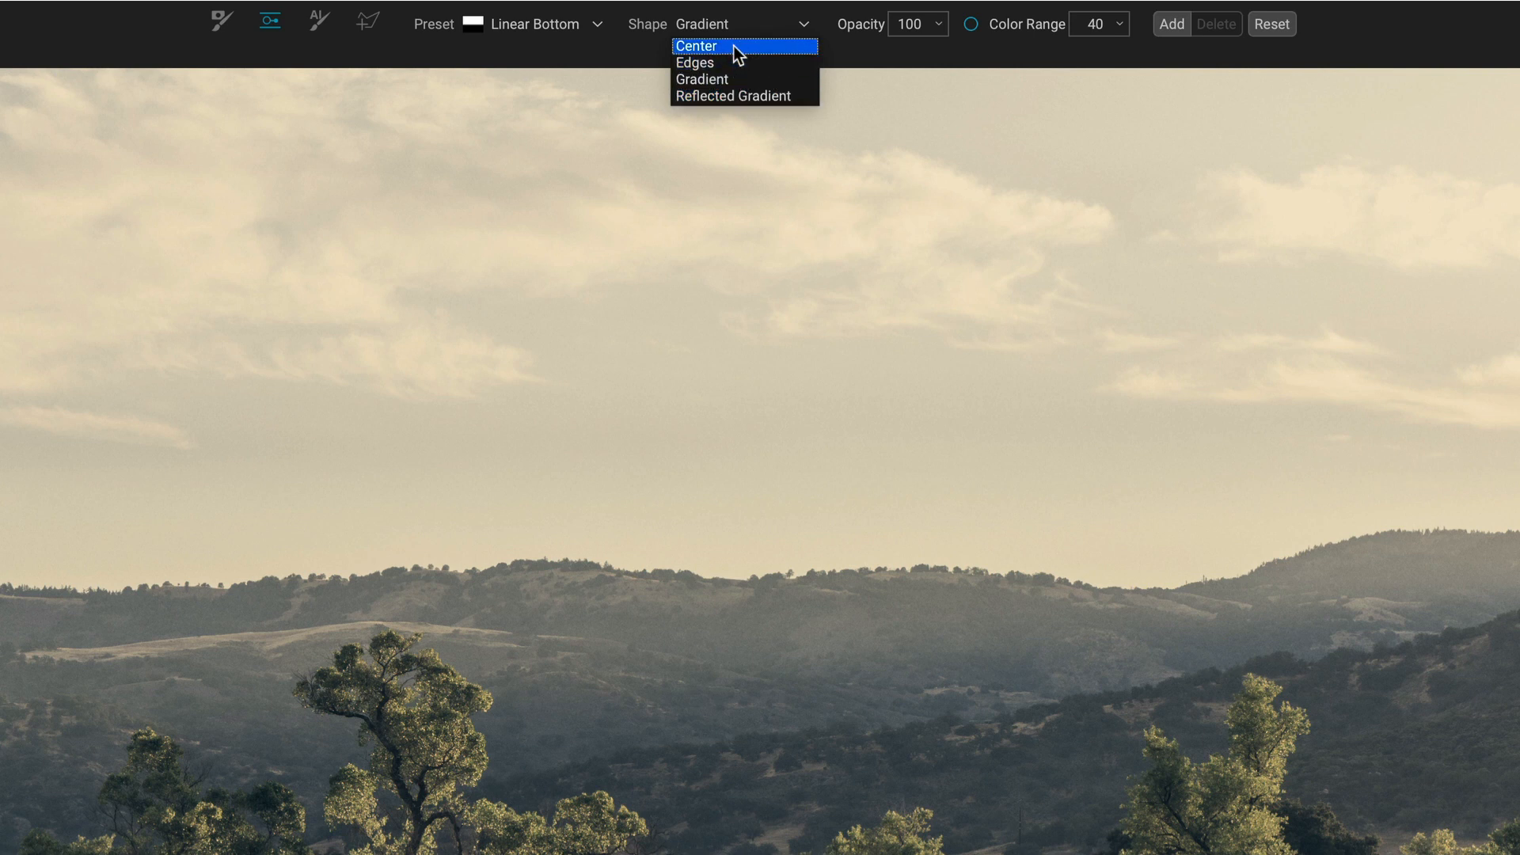
left_click(872, 24)
left_click(939, 25)
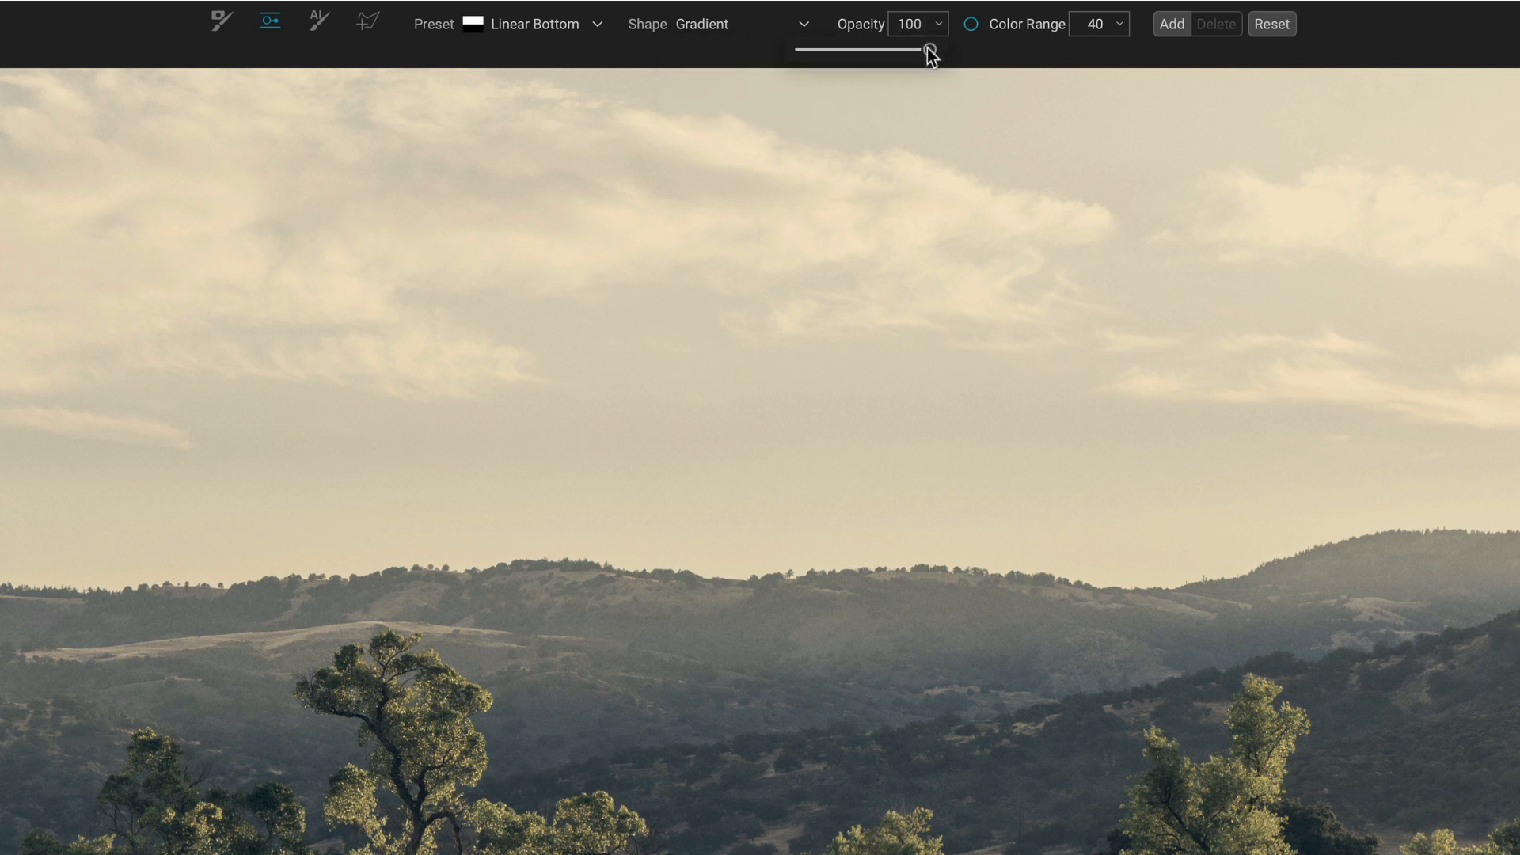
mouse_move(930, 49)
left_mouse_down()
mouse_move(839, 52)
mouse_move(934, 51)
left_mouse_up()
left_click(939, 24)
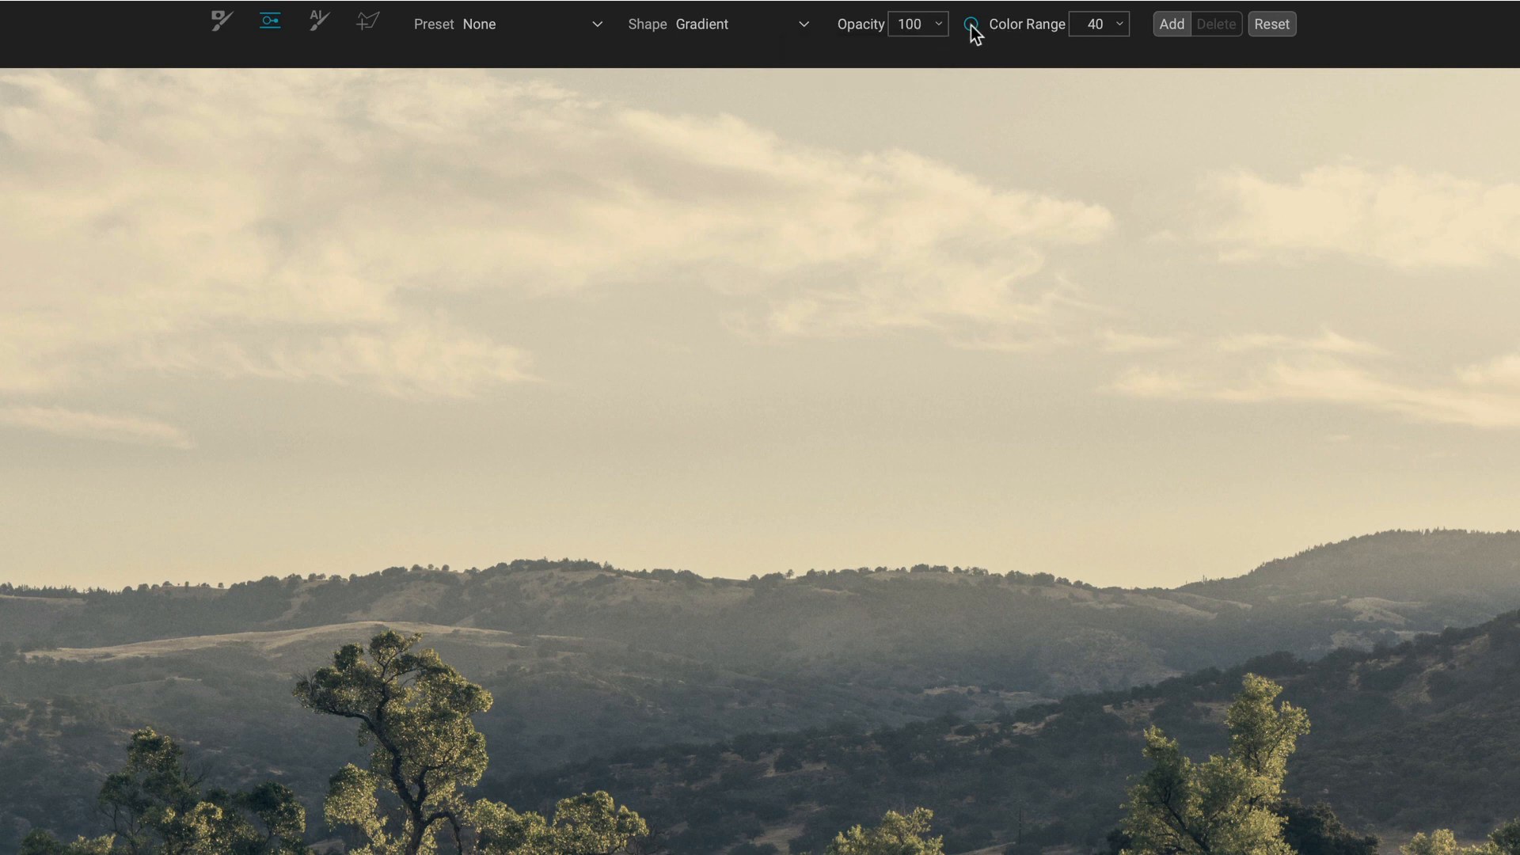
left_click(972, 27)
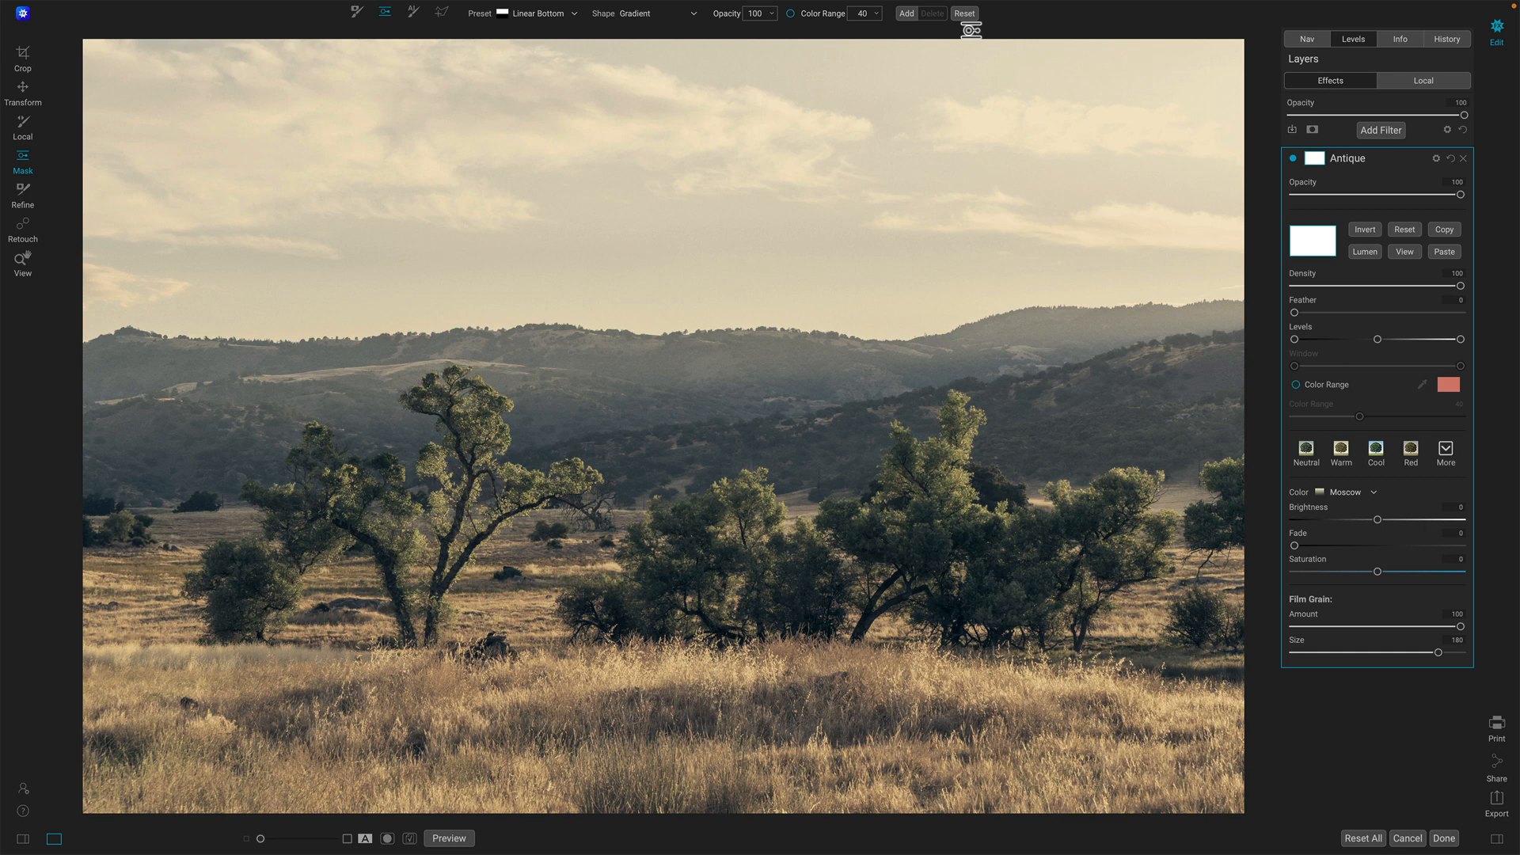
- Display the Antique filter's mask in grayscale and place a Linear Bottom gradient across the upper part of the image
left_click(1399, 253)
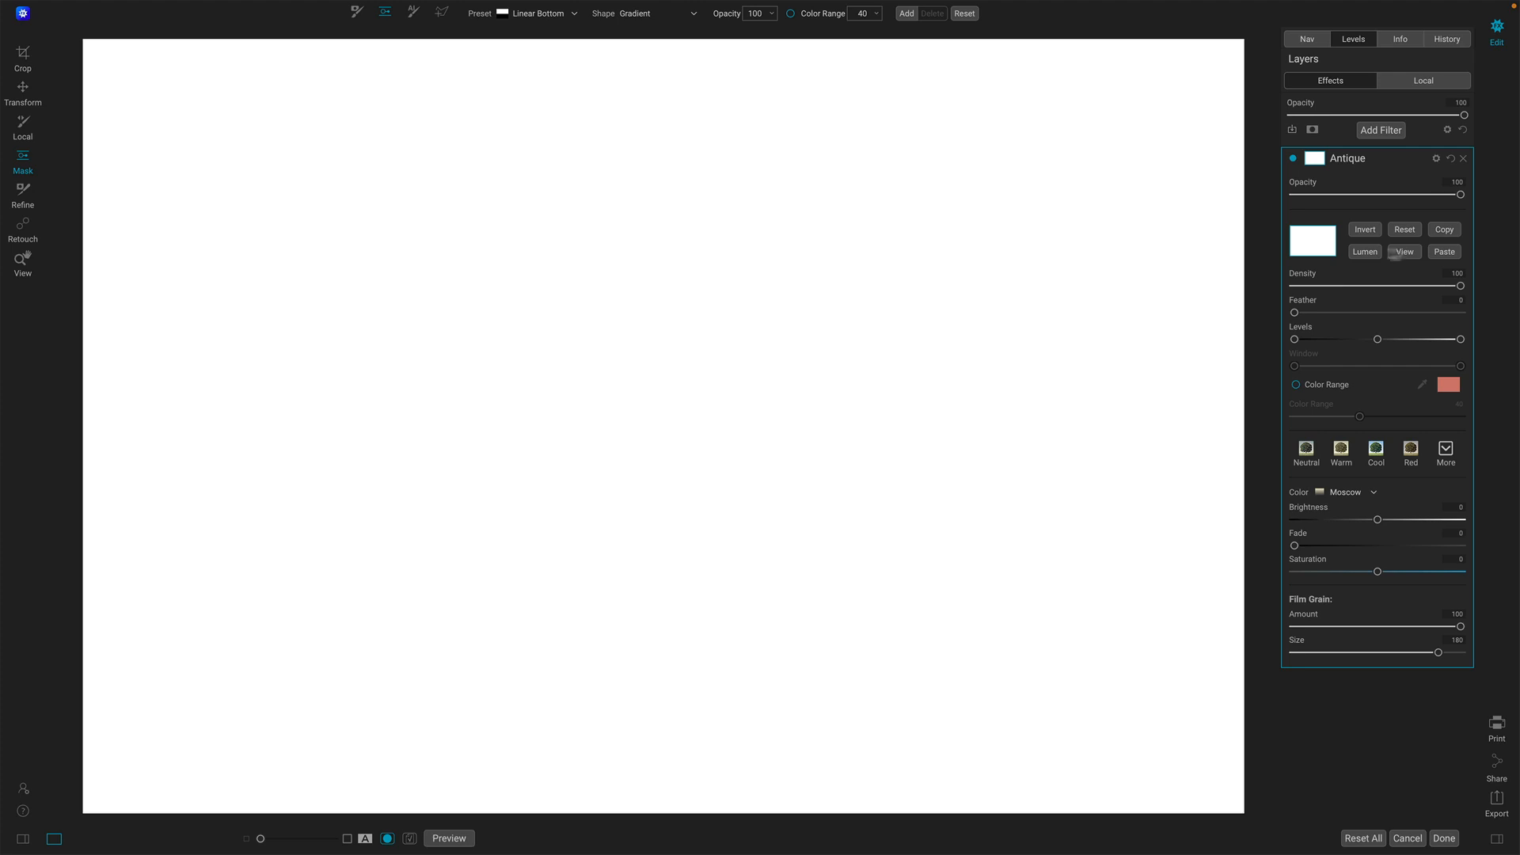
left_click(574, 14)
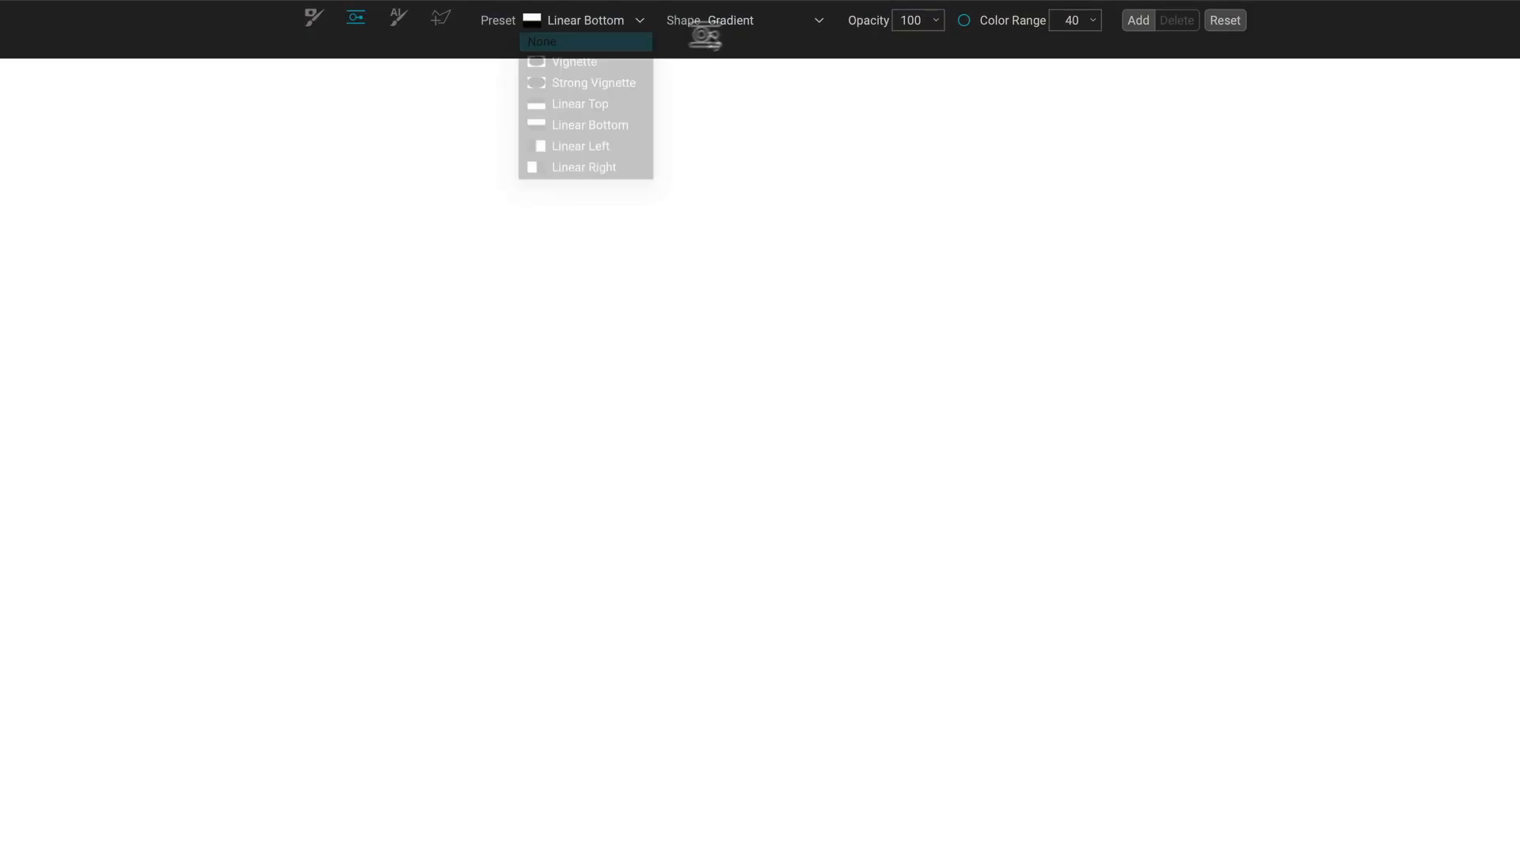
left_click(708, 36)
left_click(820, 23)
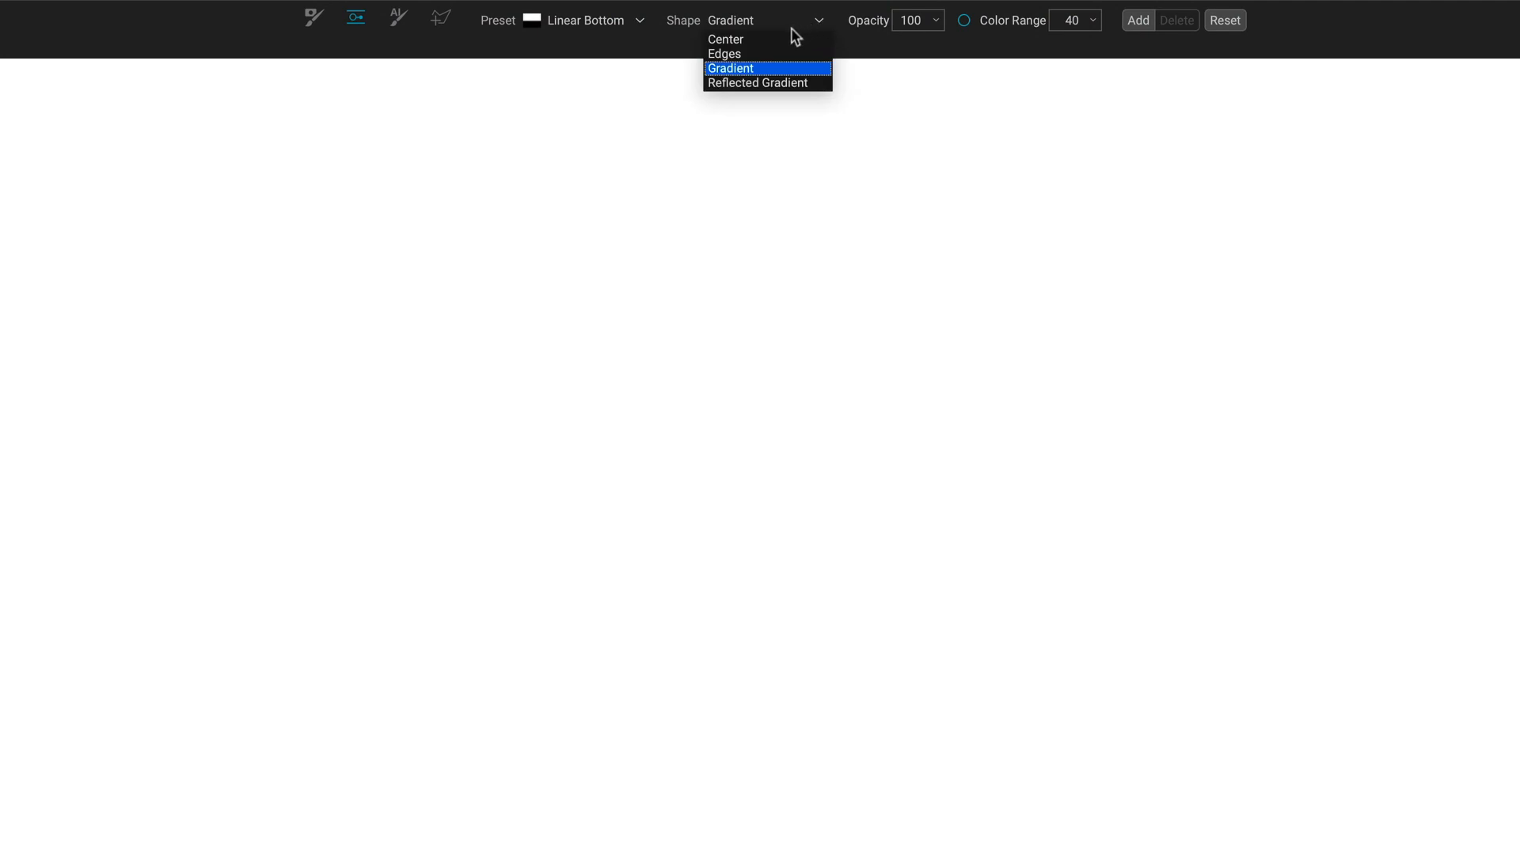
left_click(753, 69)
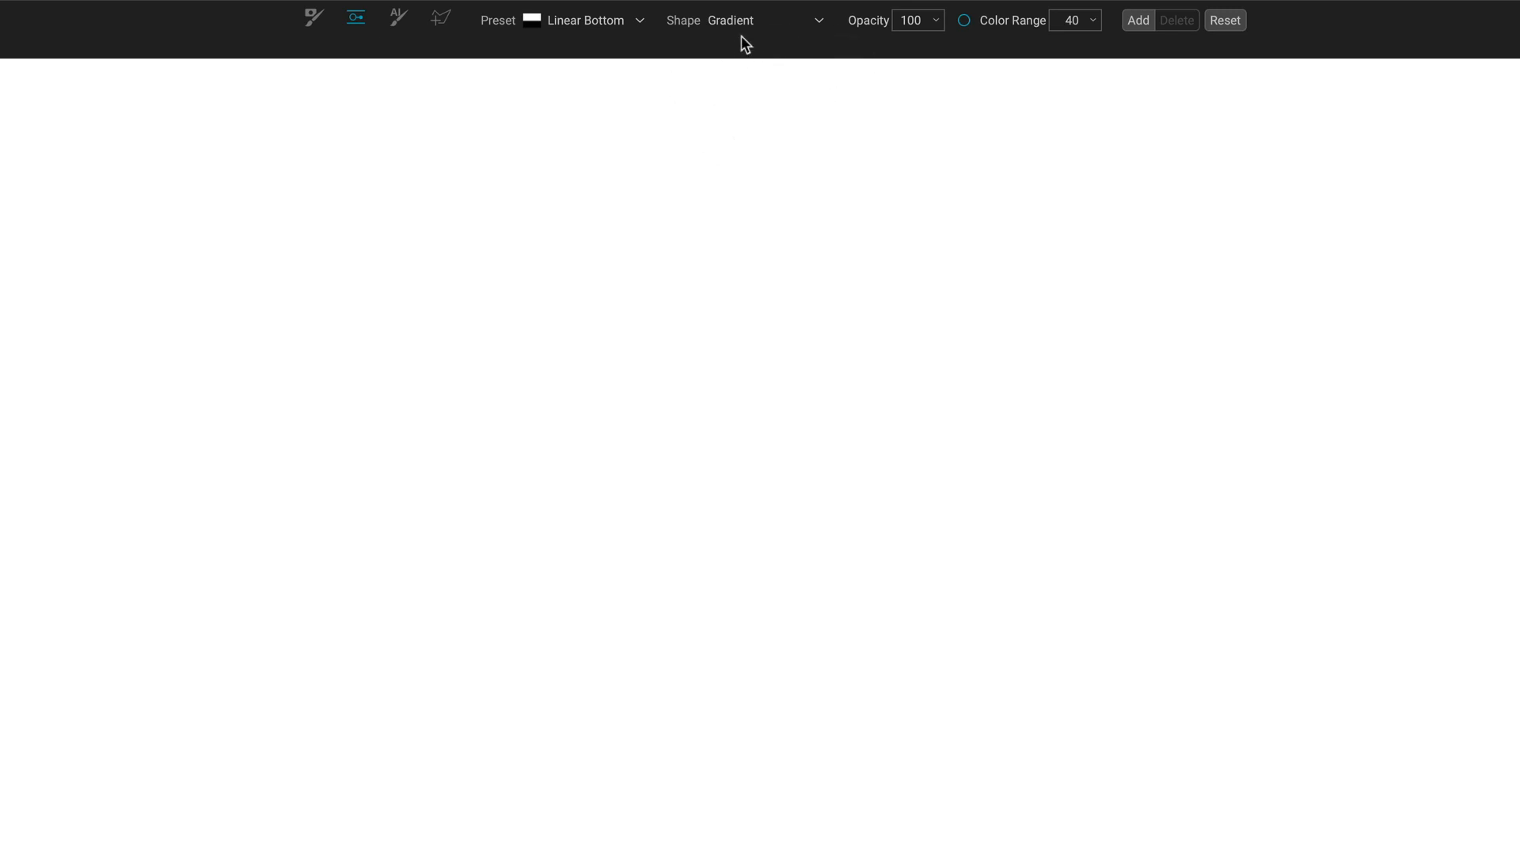
left_click(723, 383)
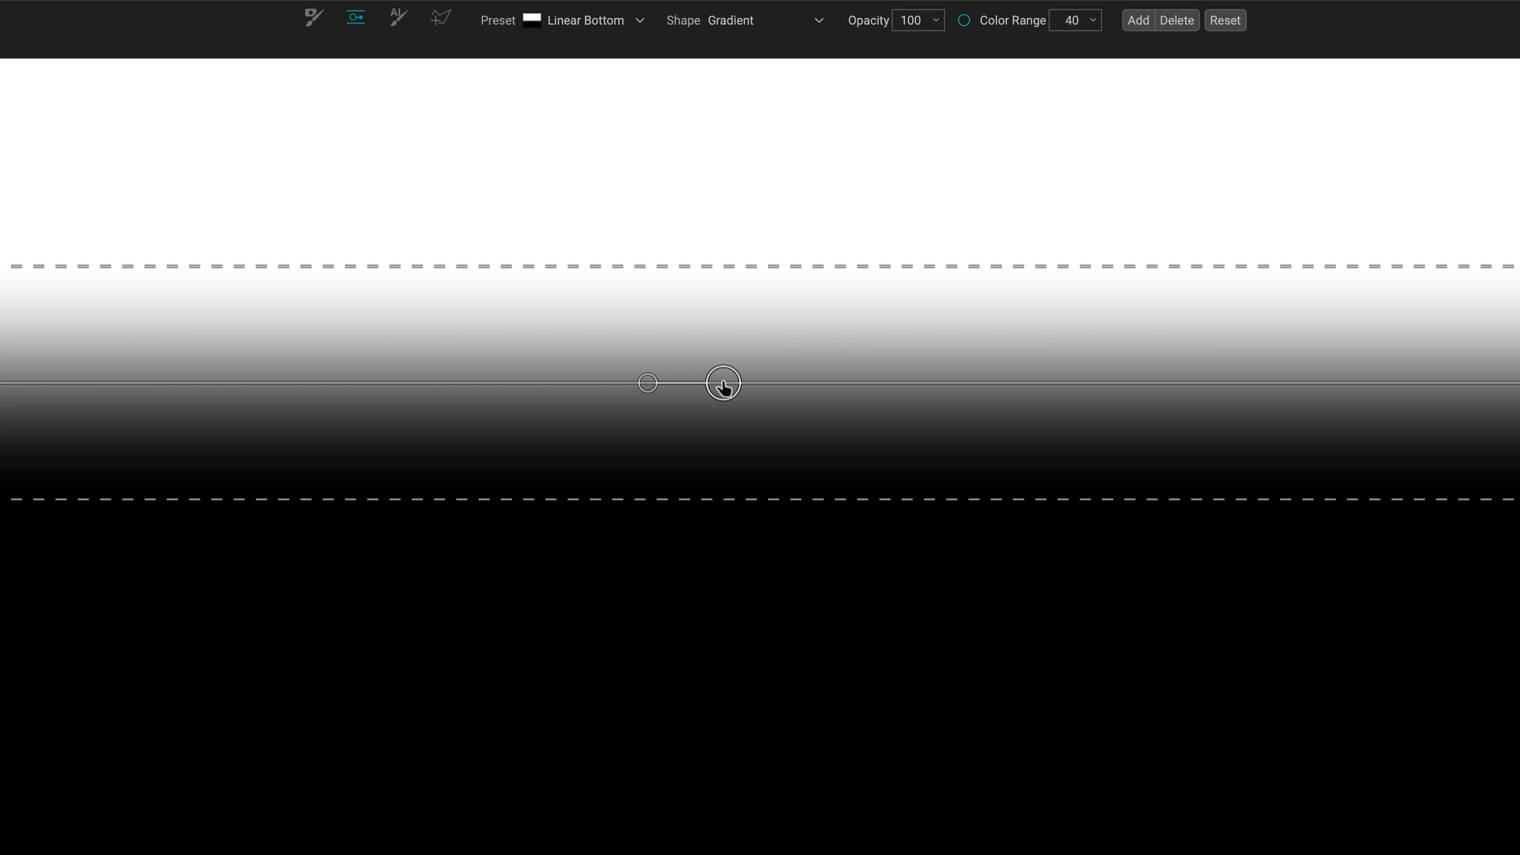
- Reposition the gradient in the upper half of the image and rotate it so it rises slightly toward the right side
left_click_drag(723, 386, 802, 496)
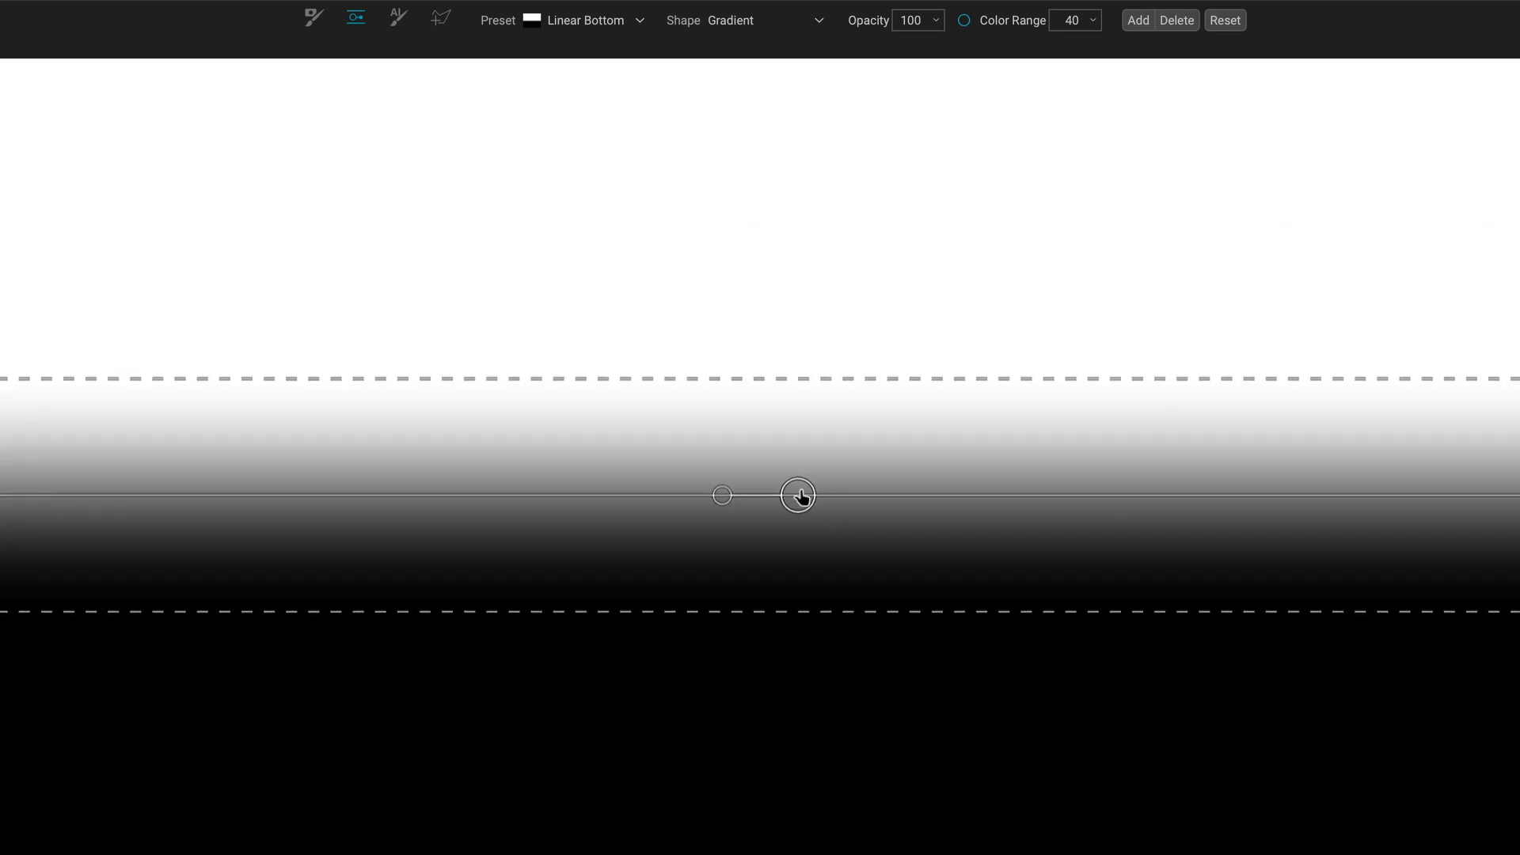
left_click(718, 498)
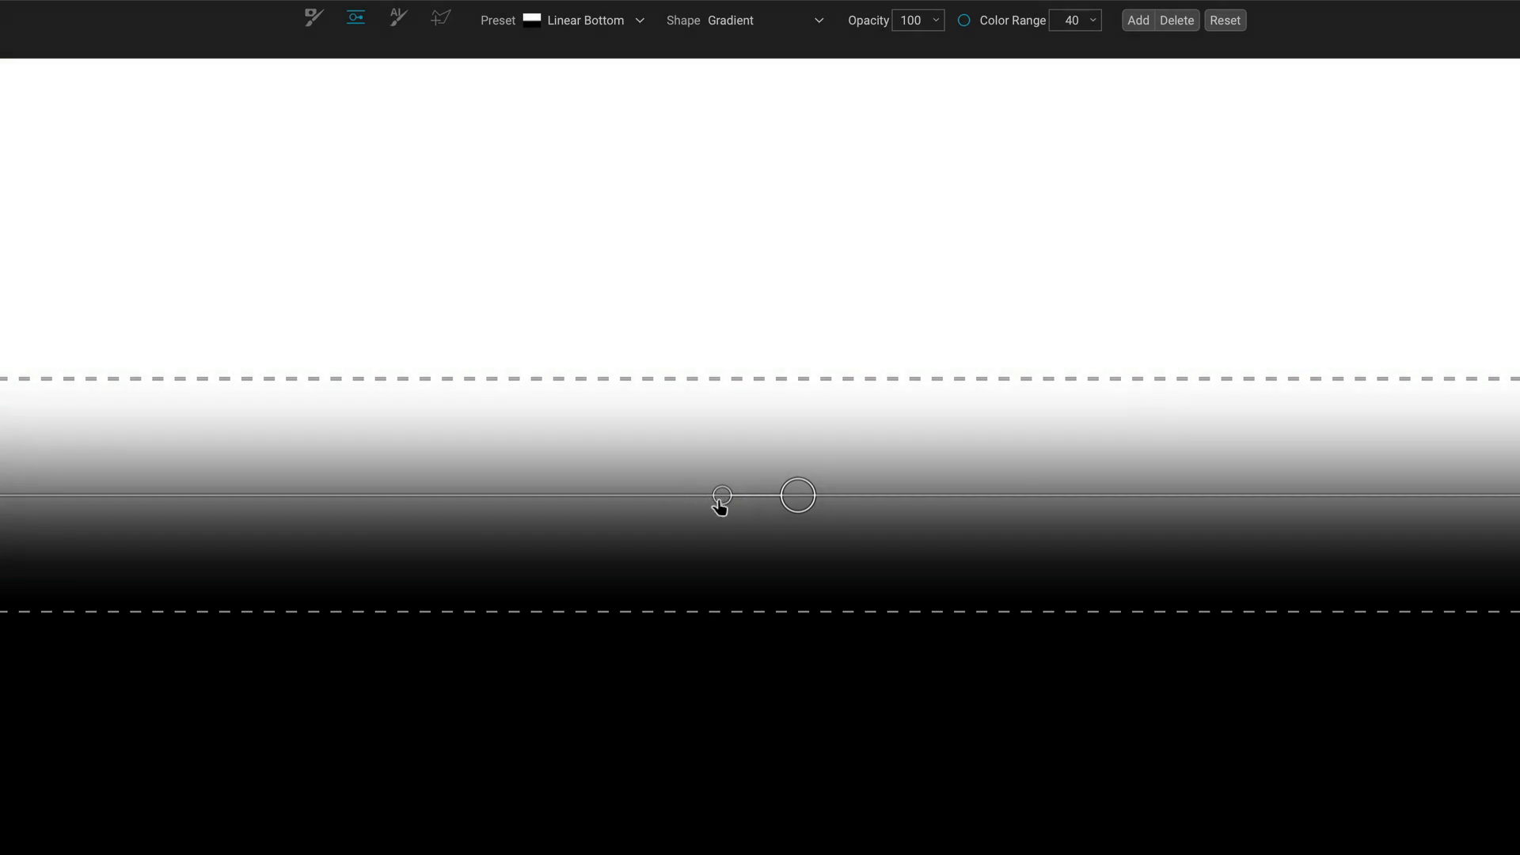
left_click_drag(720, 508, 714, 520)
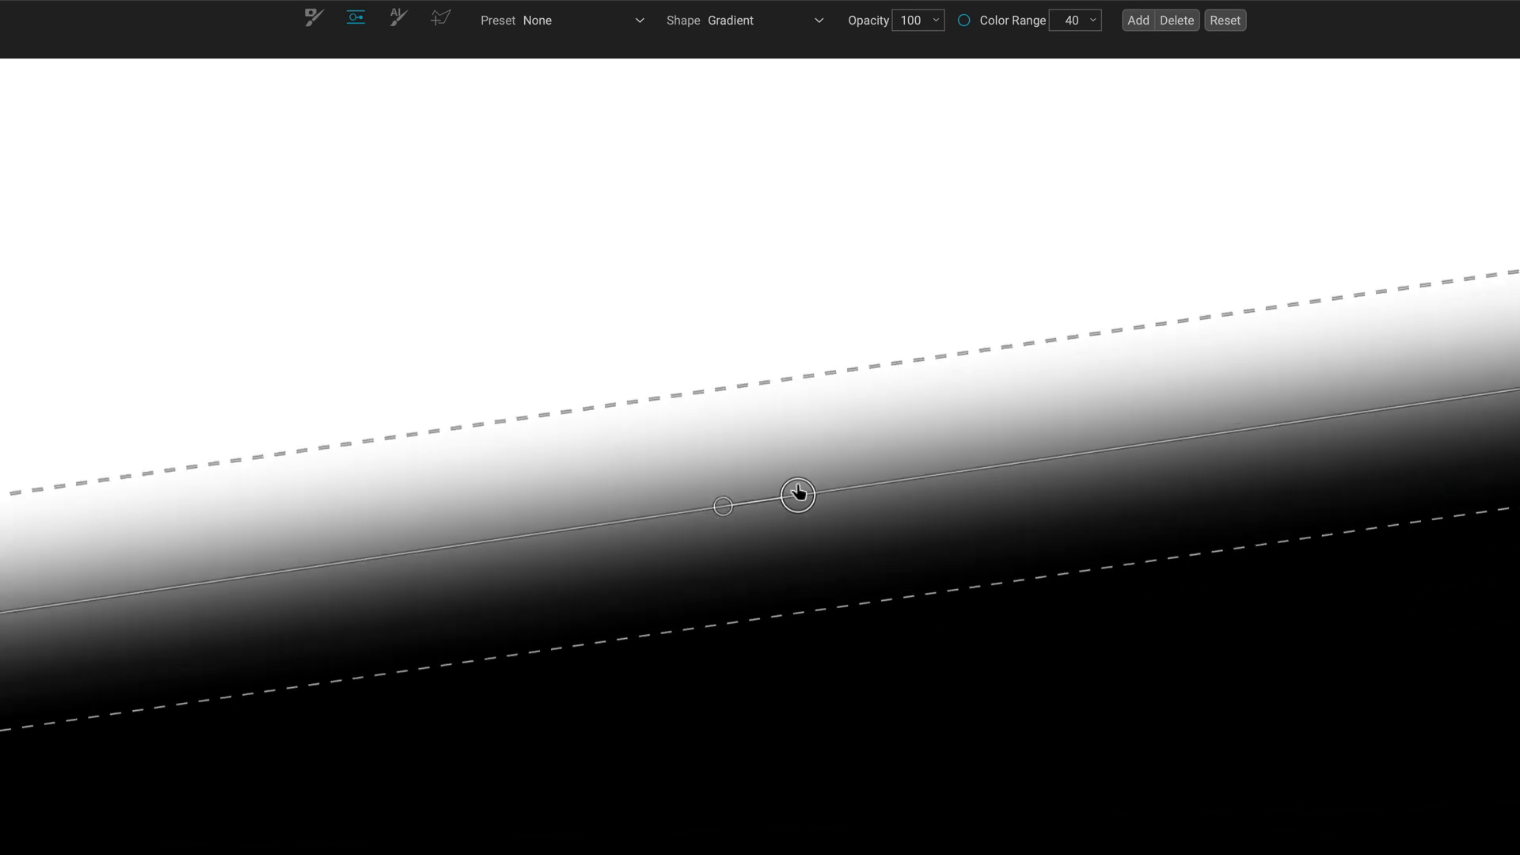
left_click_drag(799, 494, 1277, 396)
left_click_drag(1189, 420, 917, 431)
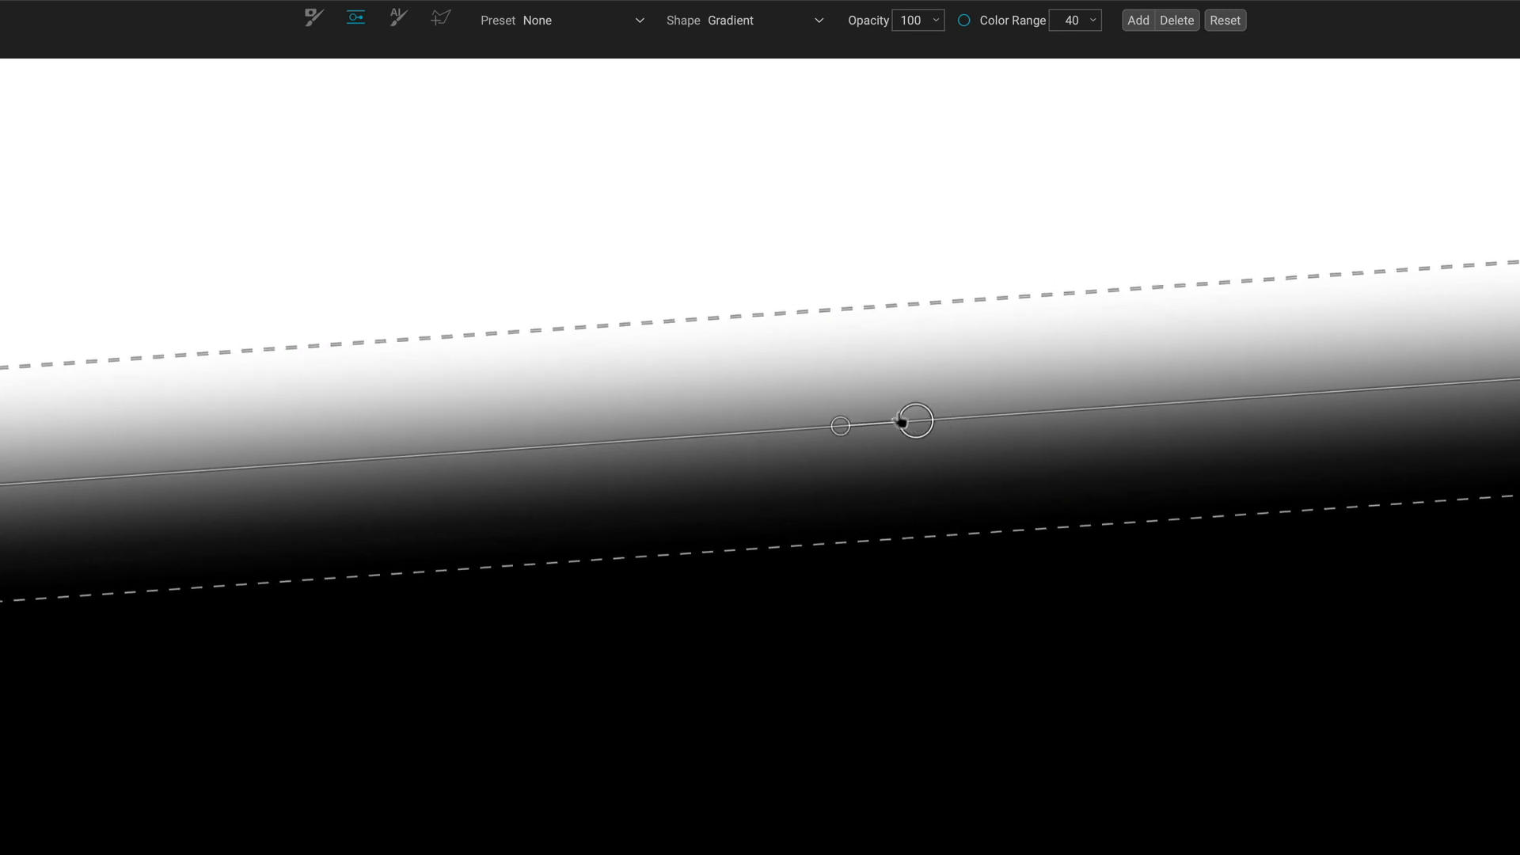
left_click_drag(916, 424, 824, 404)
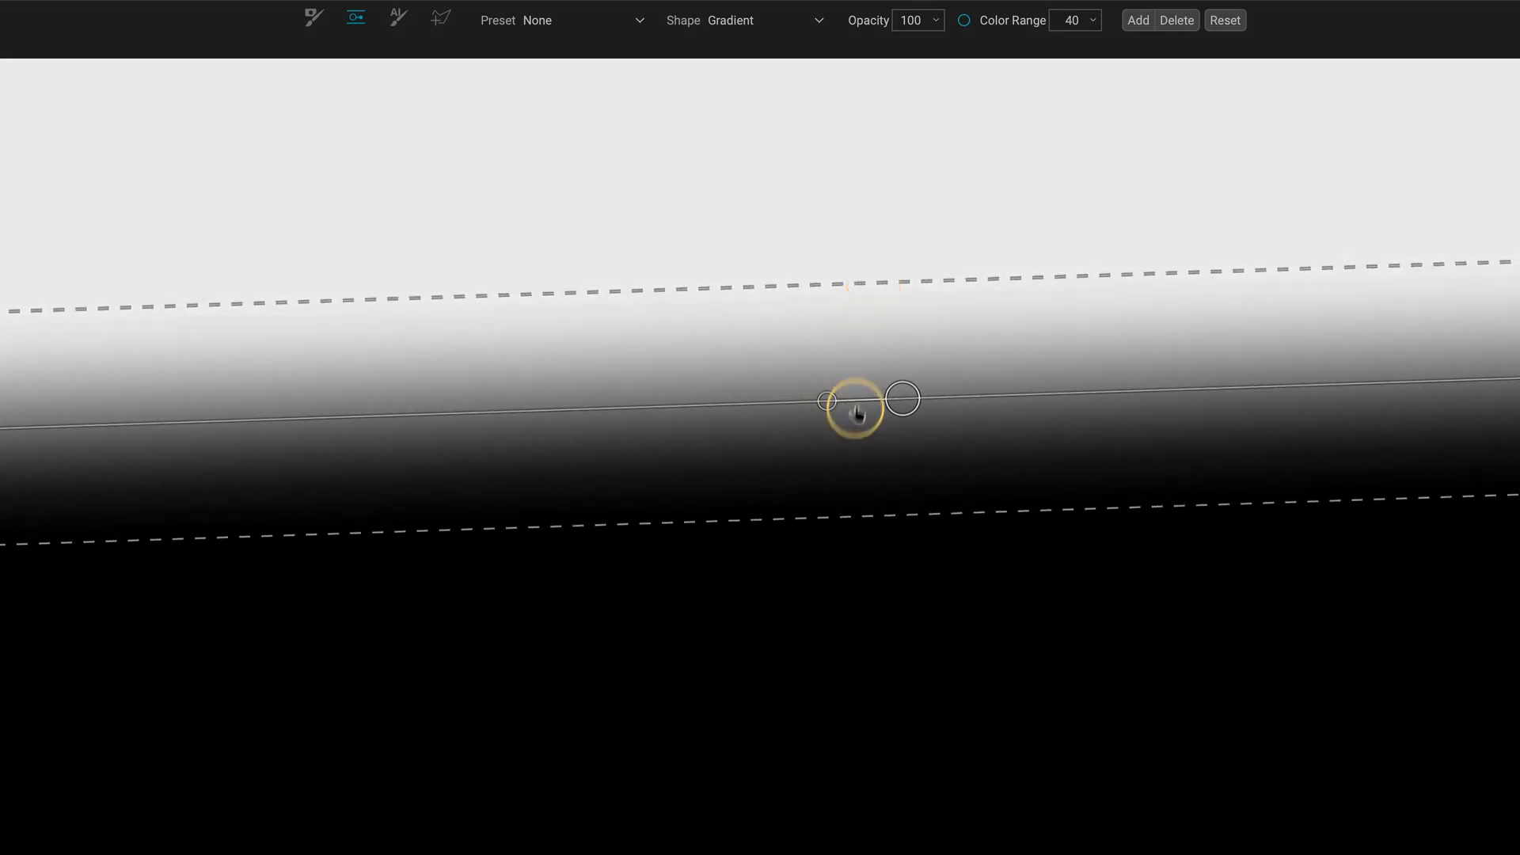
- Adjust the width of the gradient's soft transition and shift its centre slightly, keeping its opacity at 100
left_click_drag(862, 514, 852, 583)
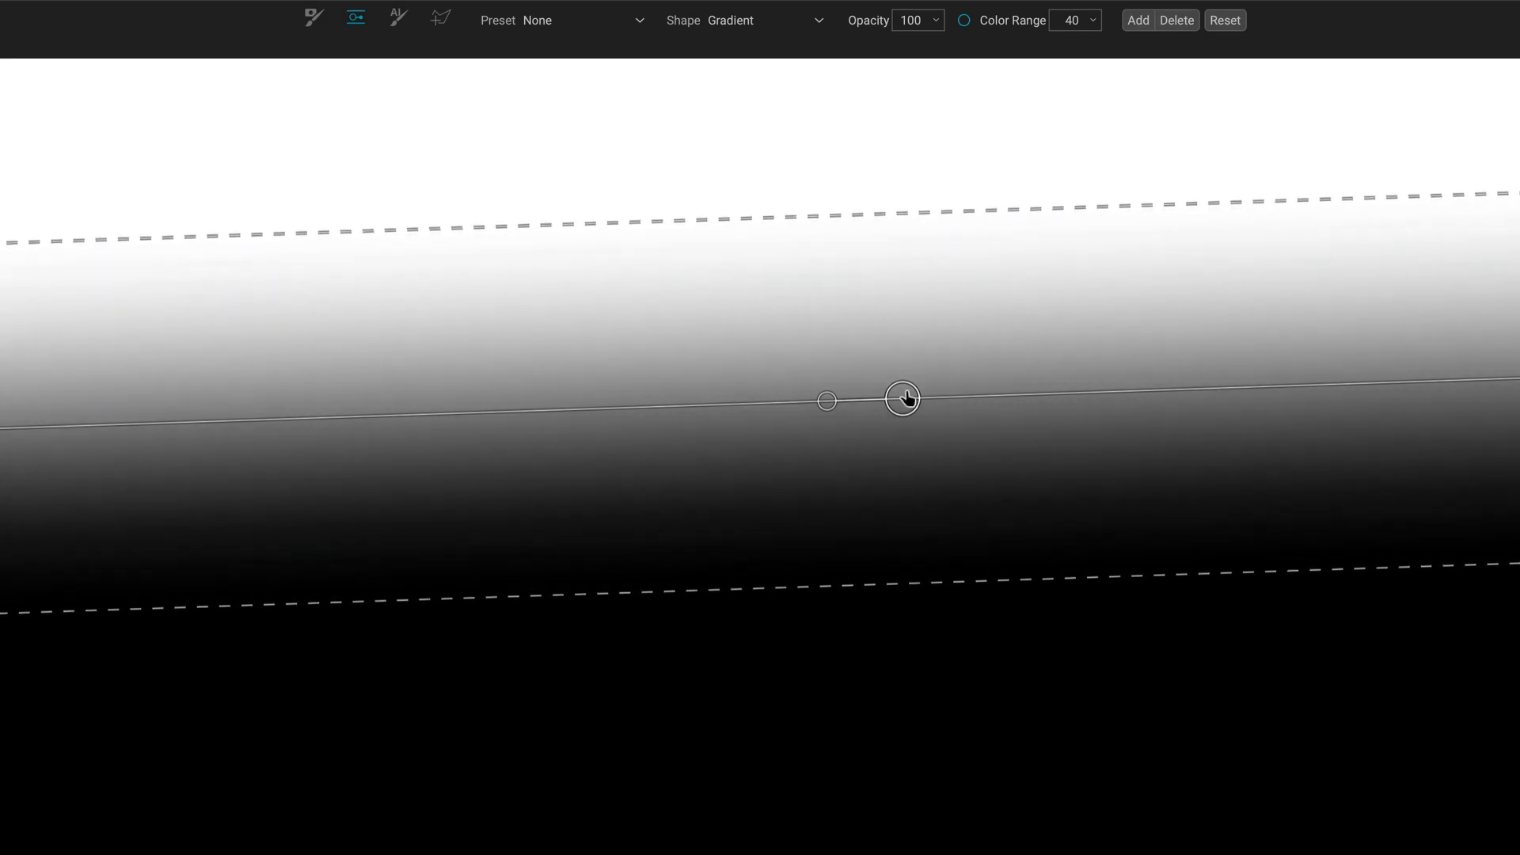
left_click_drag(907, 398, 866, 398)
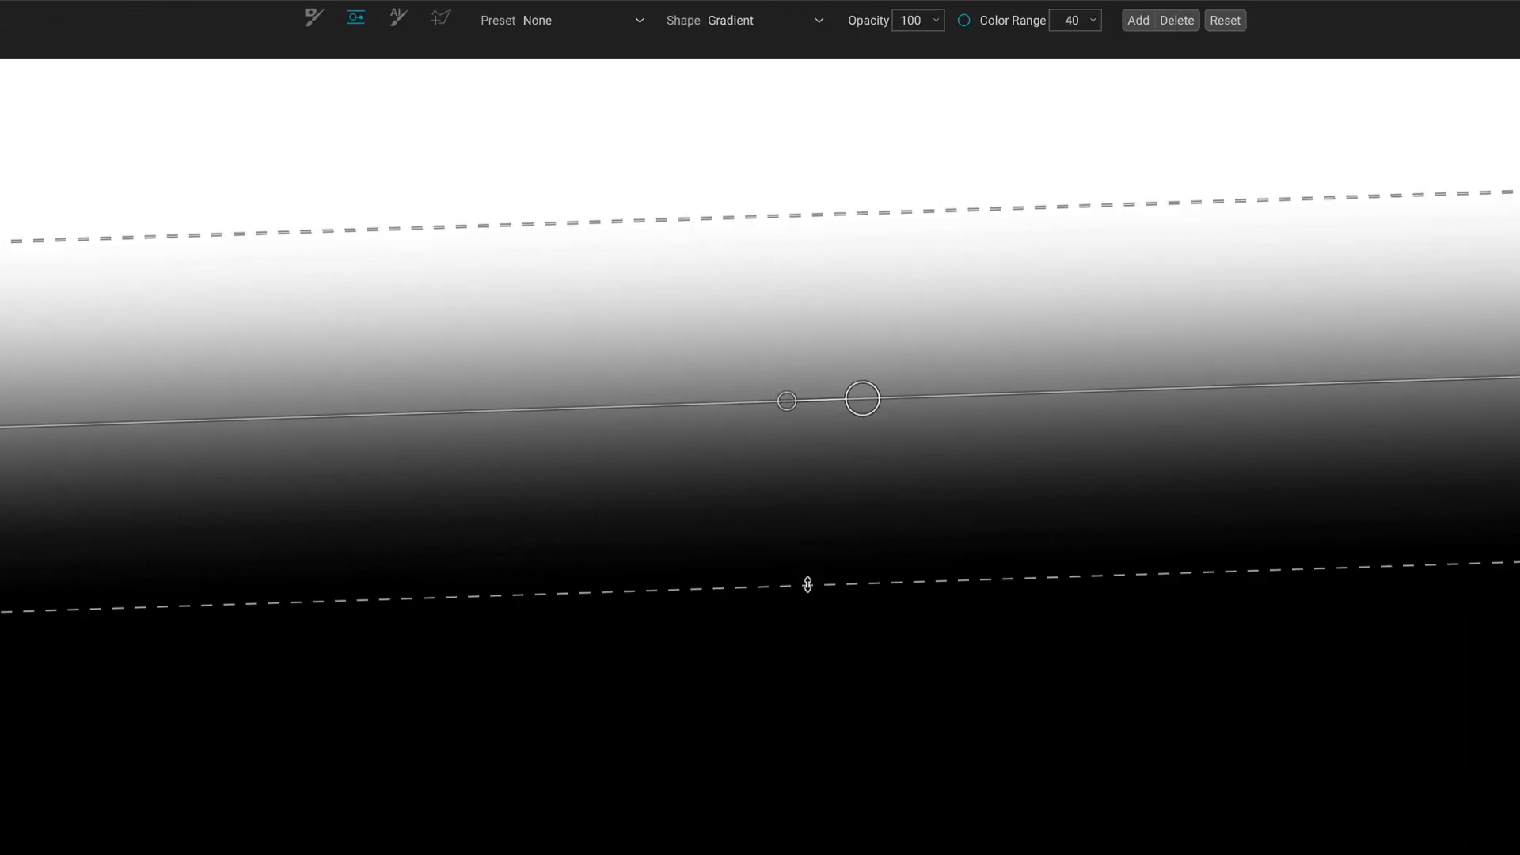
left_click_drag(808, 580, 804, 533)
left_click_drag(863, 400, 795, 391)
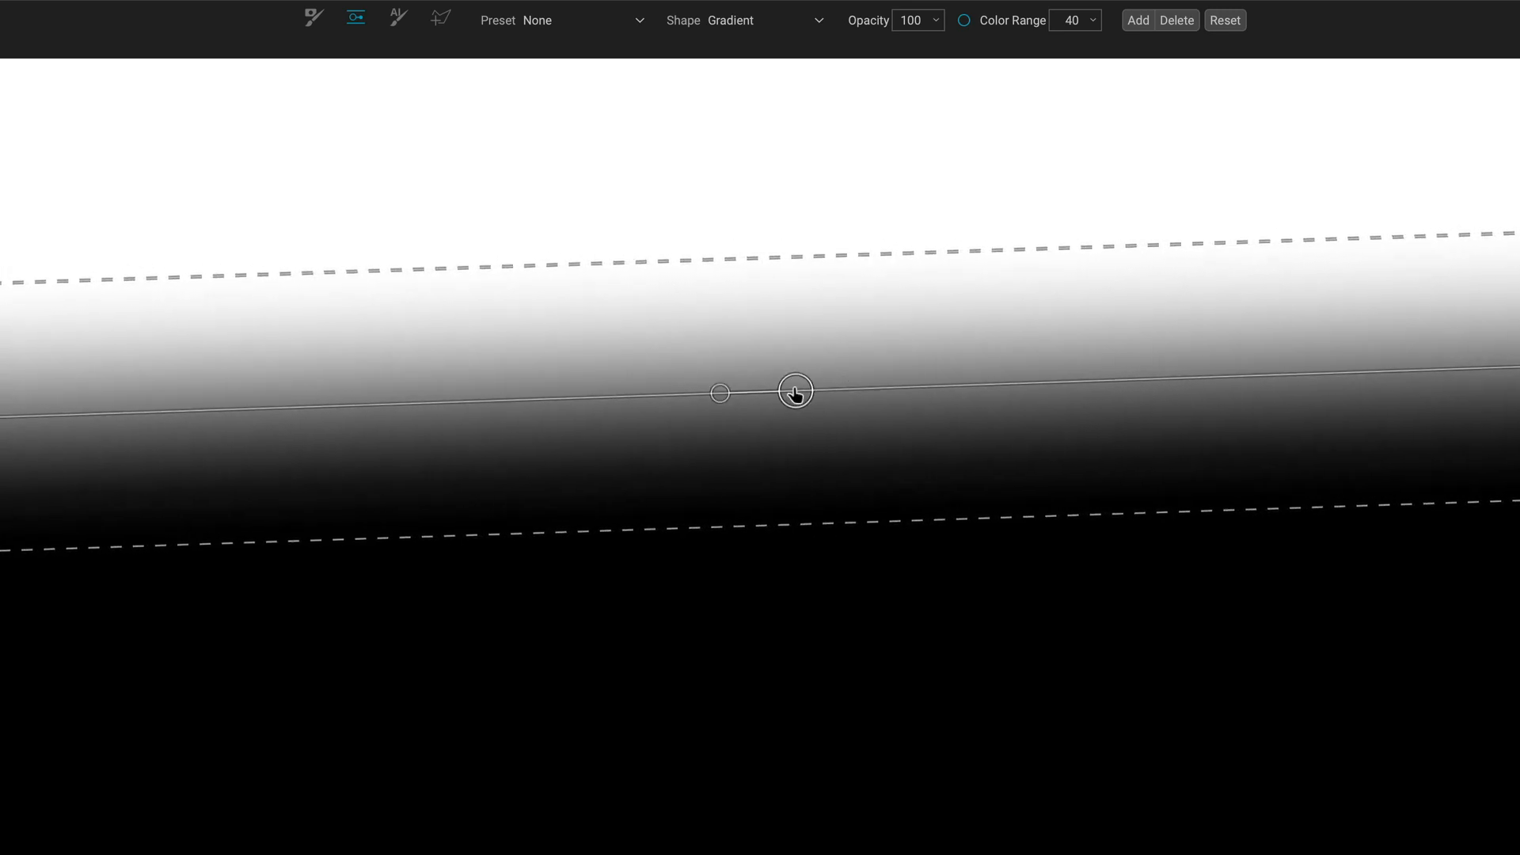
left_click(936, 20)
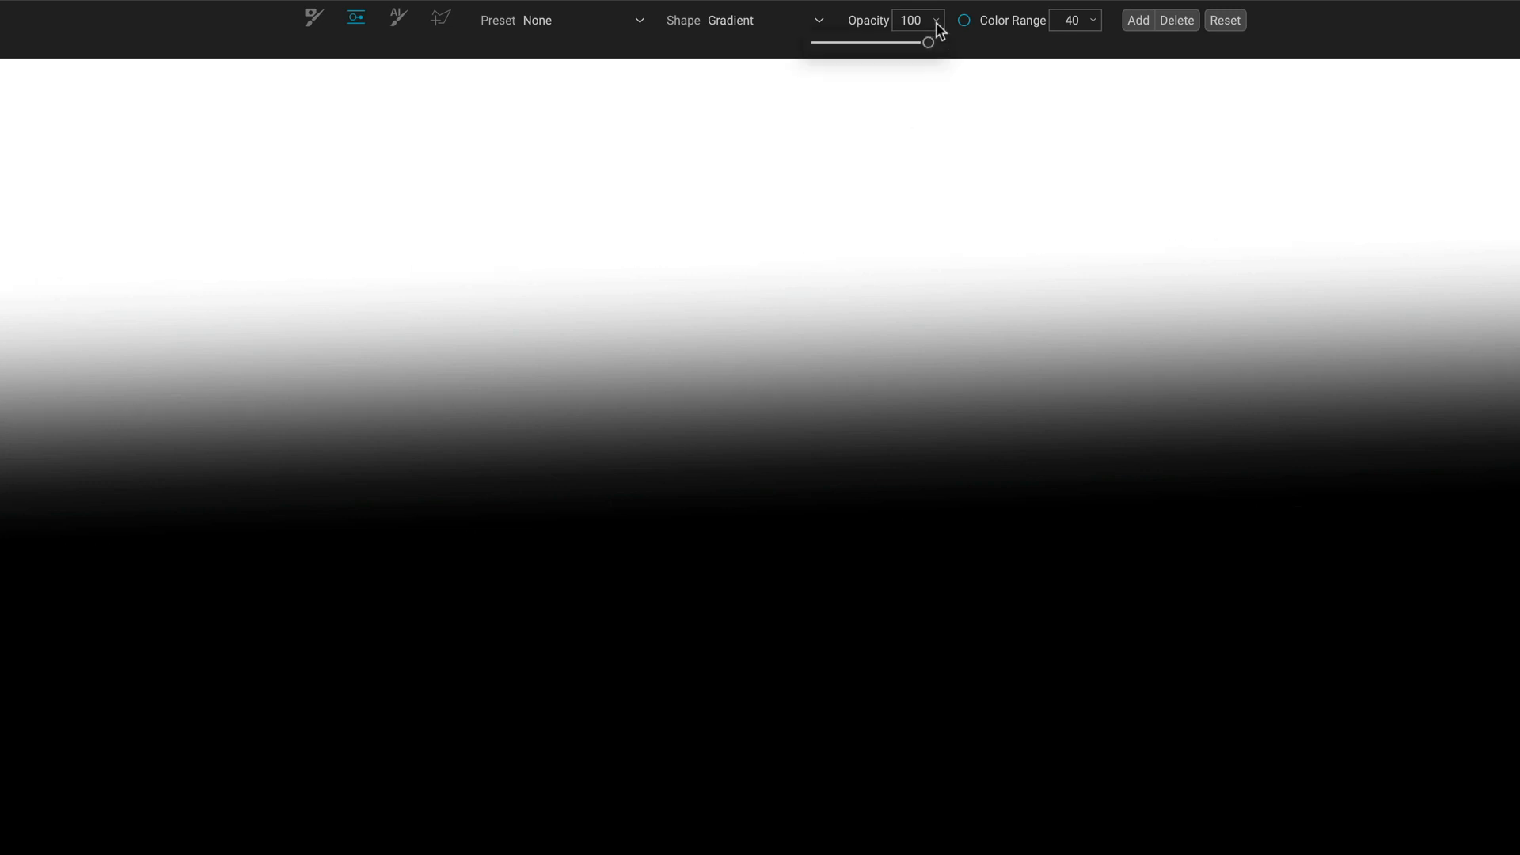
mouse_move(929, 44)
left_mouse_down()
mouse_move(862, 44)
mouse_move(959, 42)
left_mouse_up()
- Add a second Linear Bottom gradient to the mask and rotate it to a steep diagonal
left_click(1139, 22)
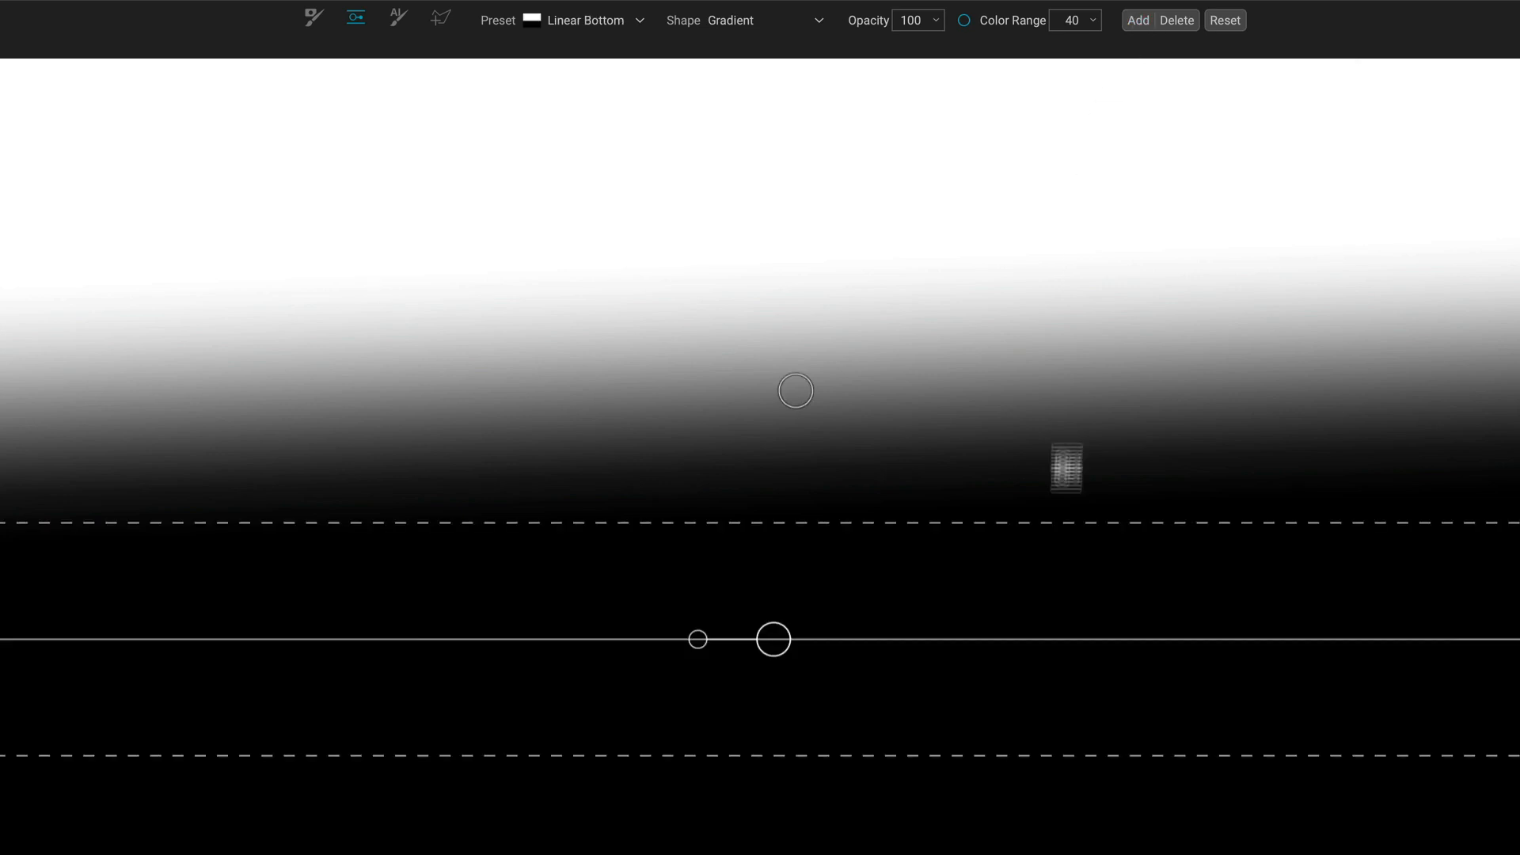
left_click_drag(699, 641, 753, 612)
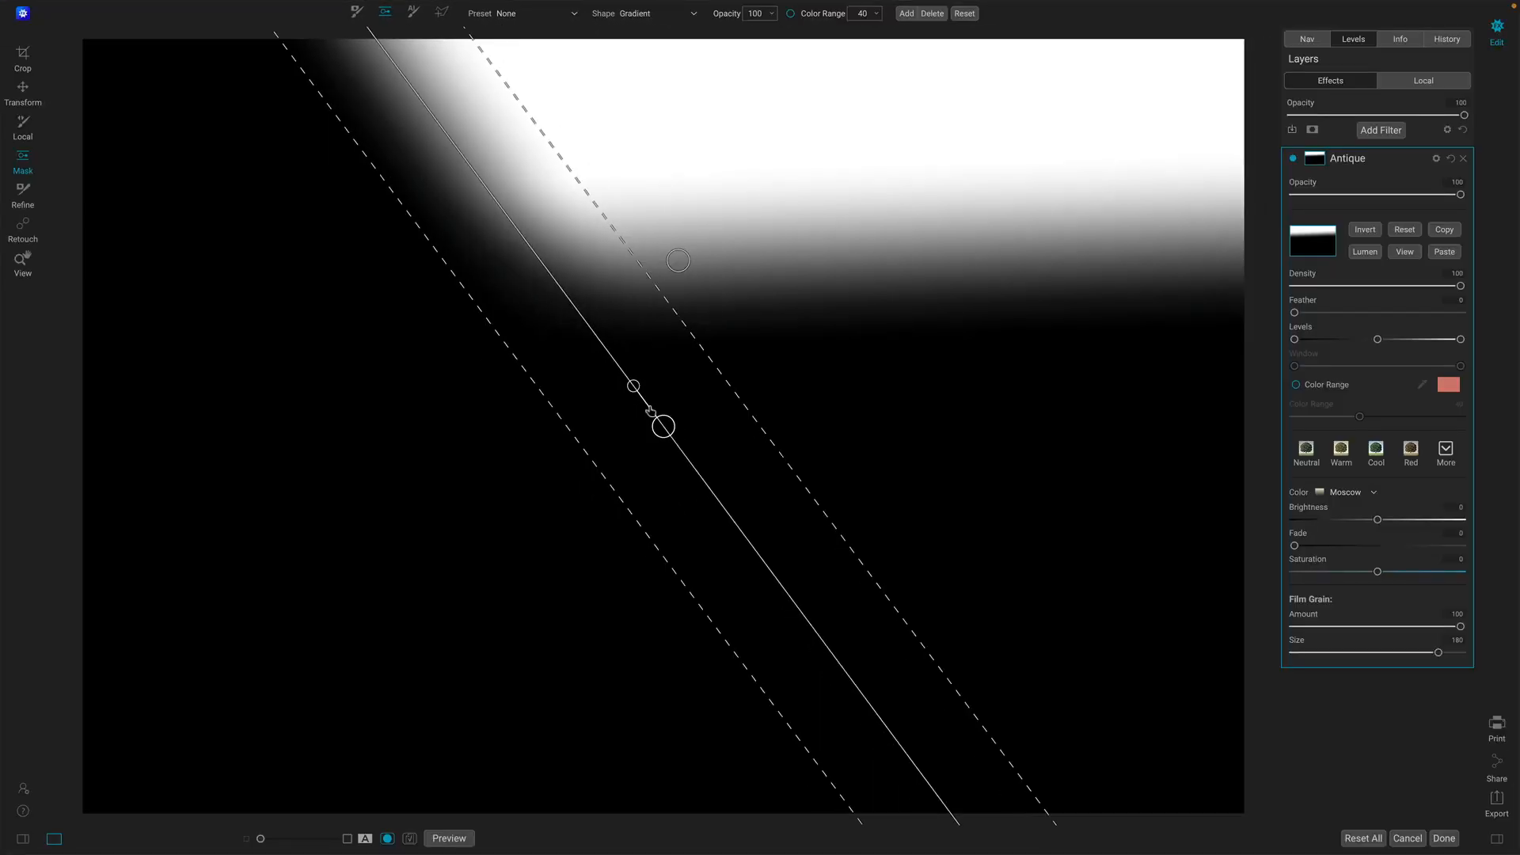
left_click_drag(678, 264, 679, 265)
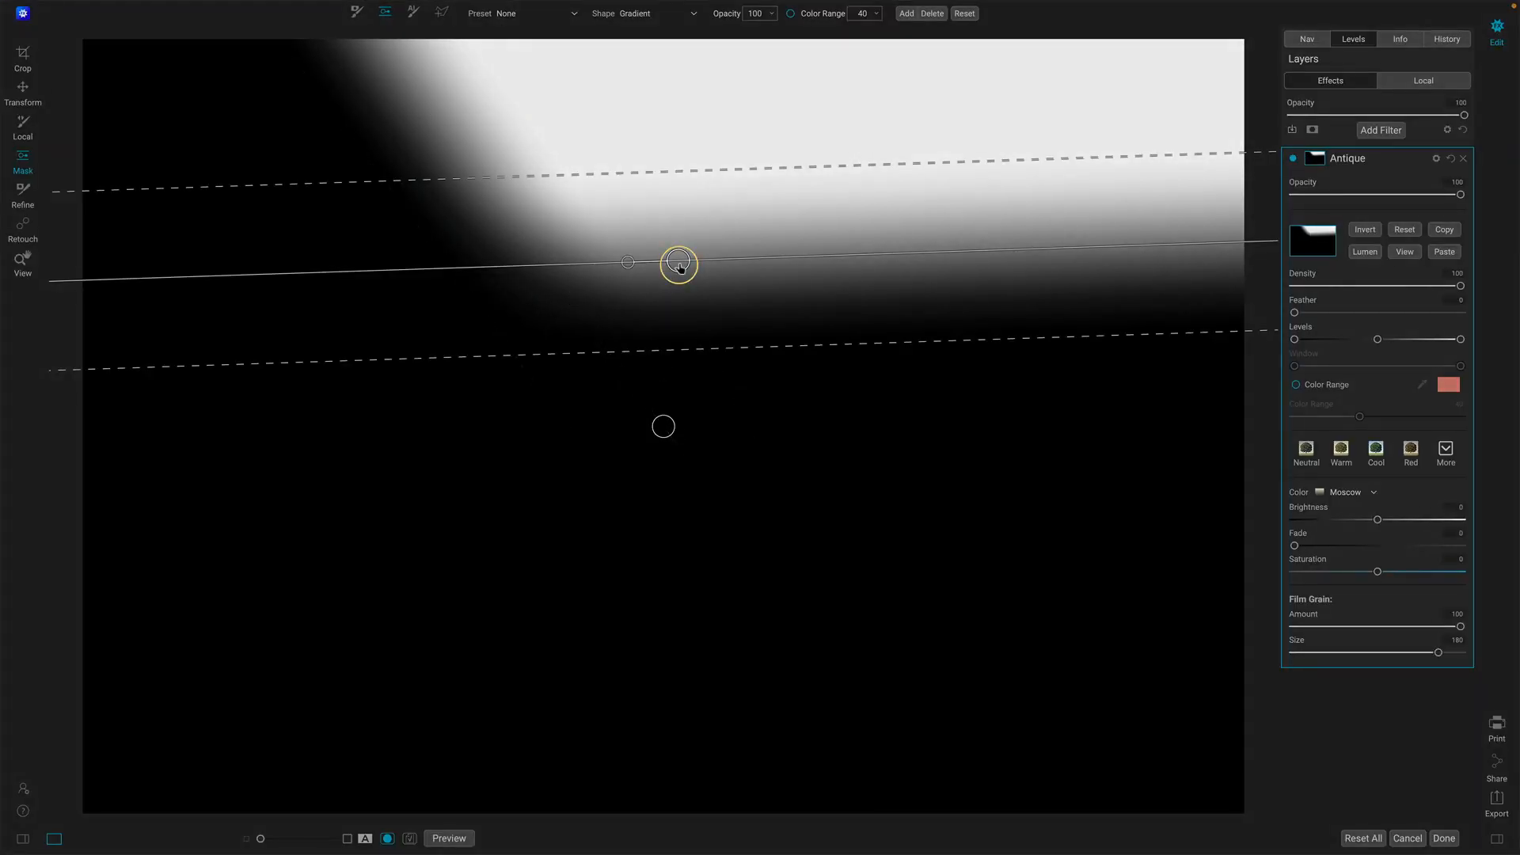
left_click_drag(665, 427, 665, 427)
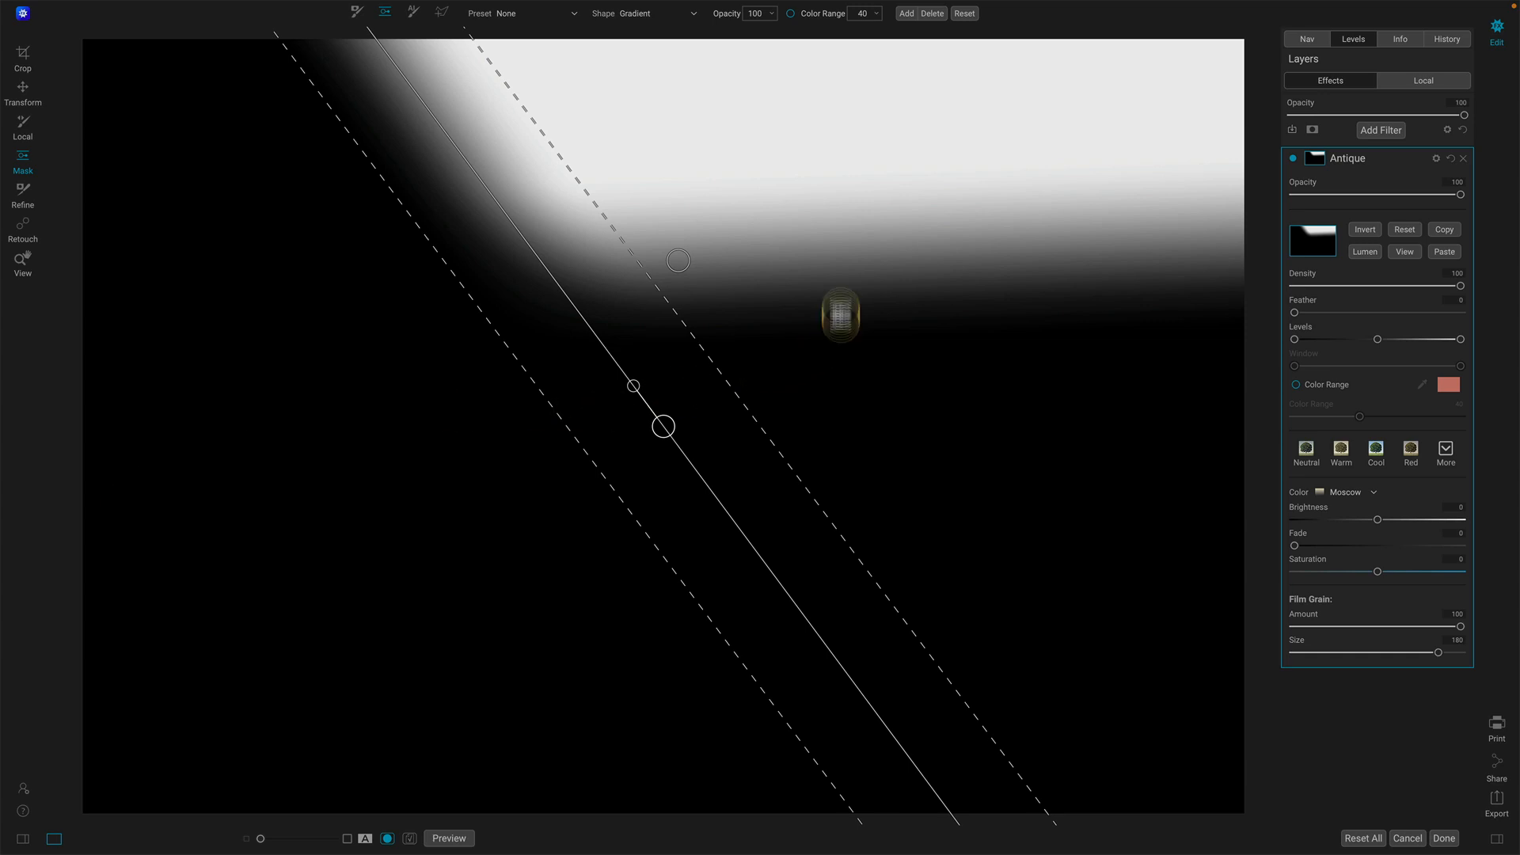
- Select the steep diagonal gradient and delete it from the mask
left_click_drag(675, 268, 679, 261)
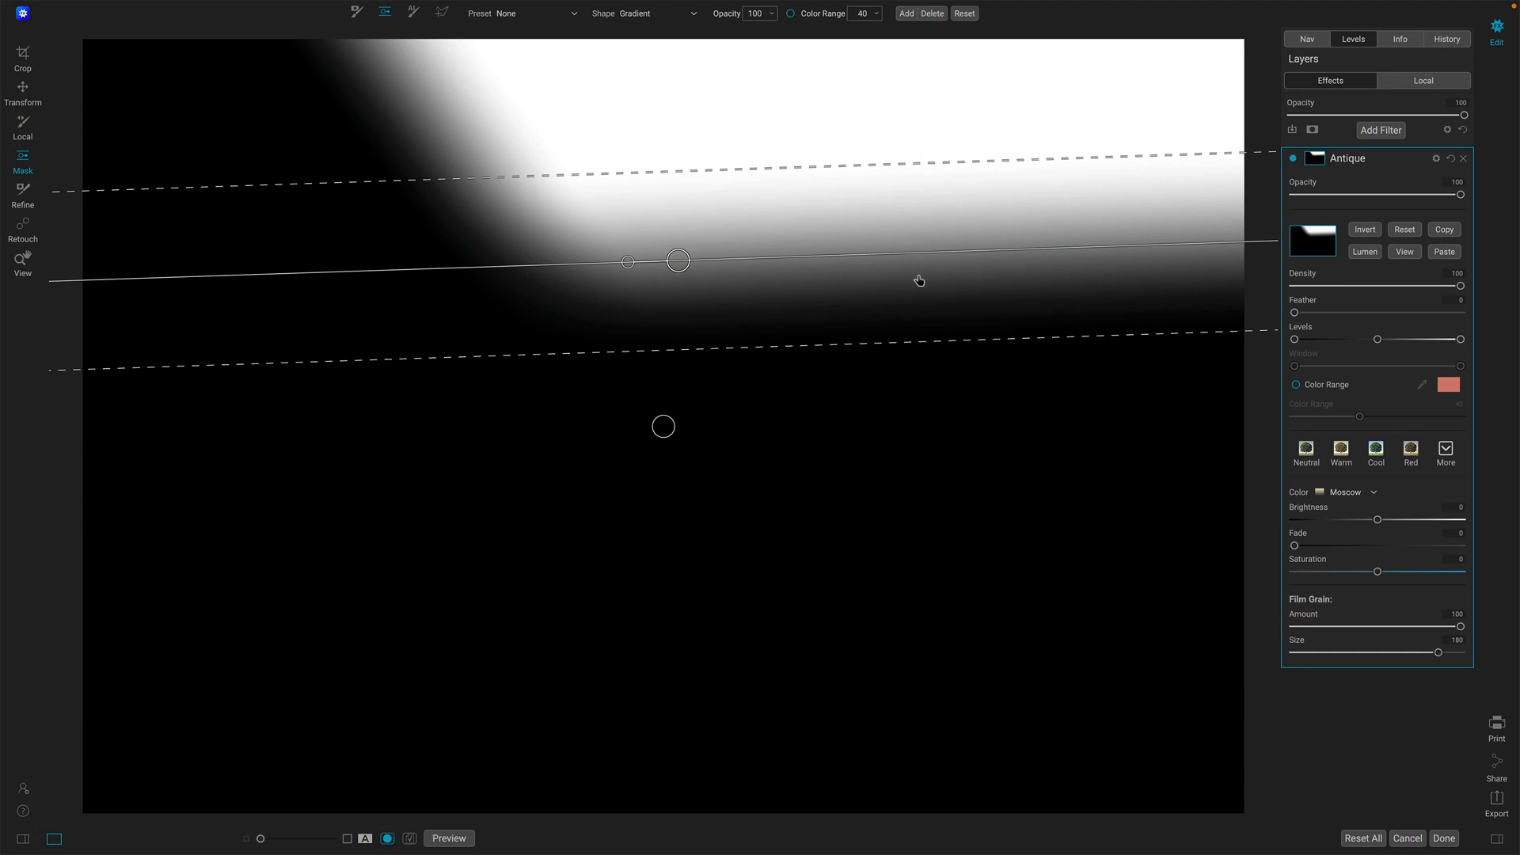
left_click(663, 428)
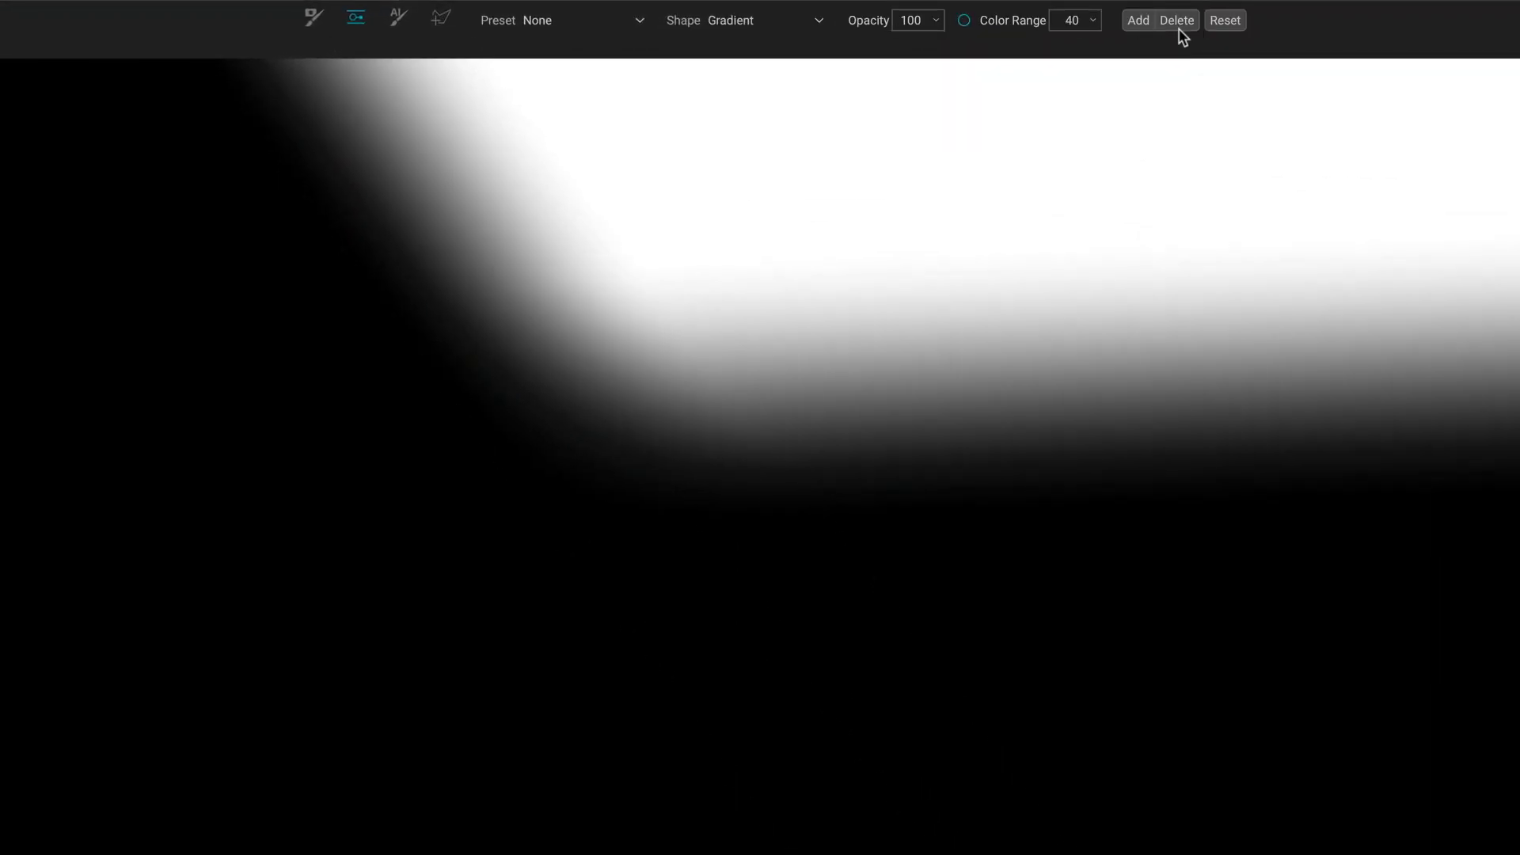
left_click(1180, 26)
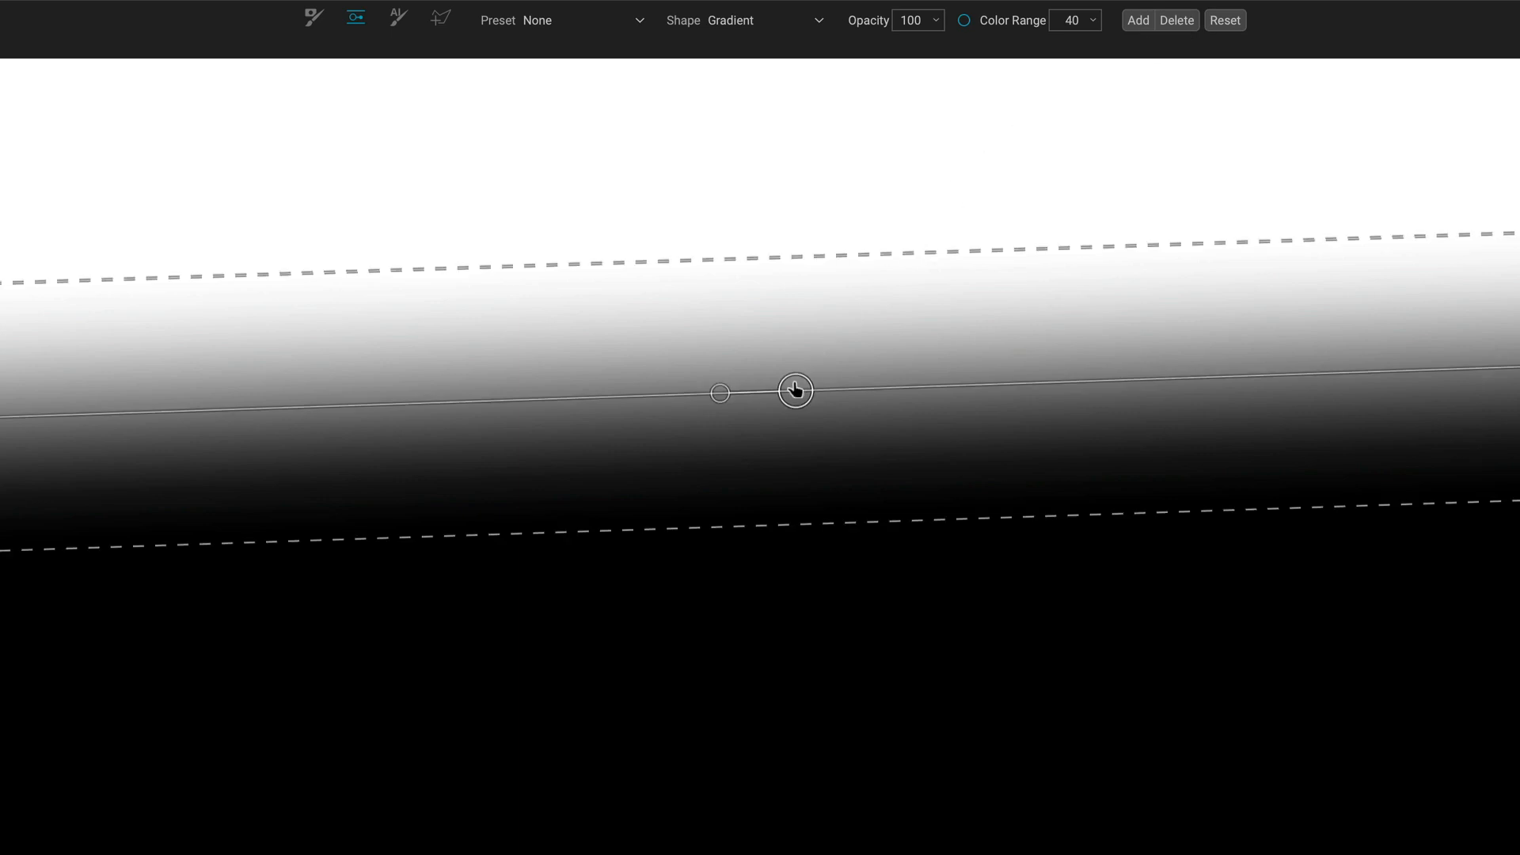
- Widen the remaining gradient's soft transition and rotate it so it falls slightly toward the right side of the image
left_click_drag(796, 389, 720, 376)
mouse_move(771, 238)
left_mouse_down()
mouse_move(767, 301)
mouse_move(770, 200)
mouse_move(767, 278)
mouse_move(766, 222)
left_mouse_up()
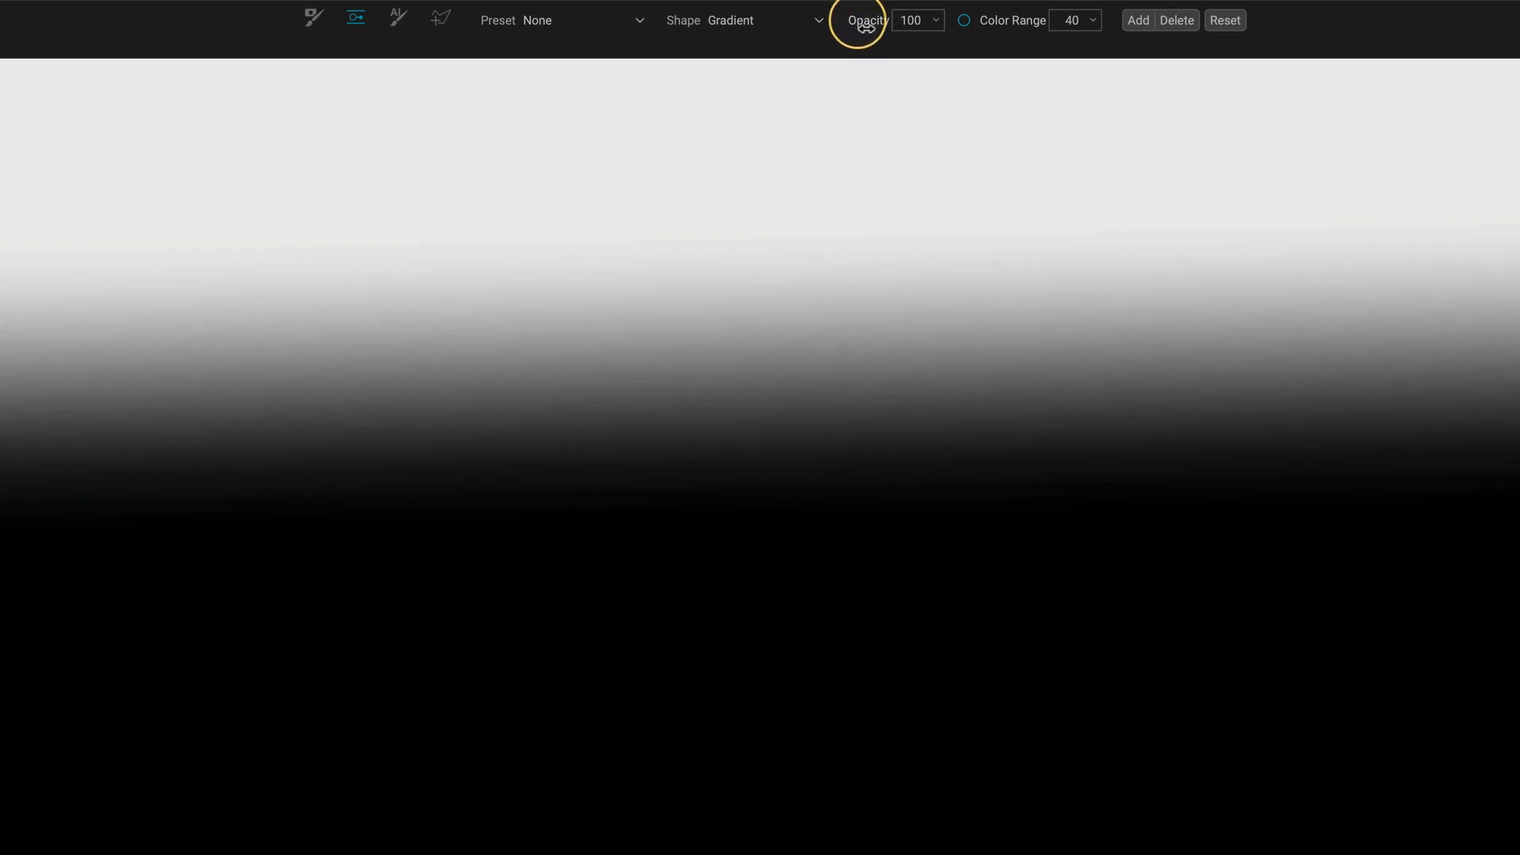
left_click_drag(867, 24, 947, 40)
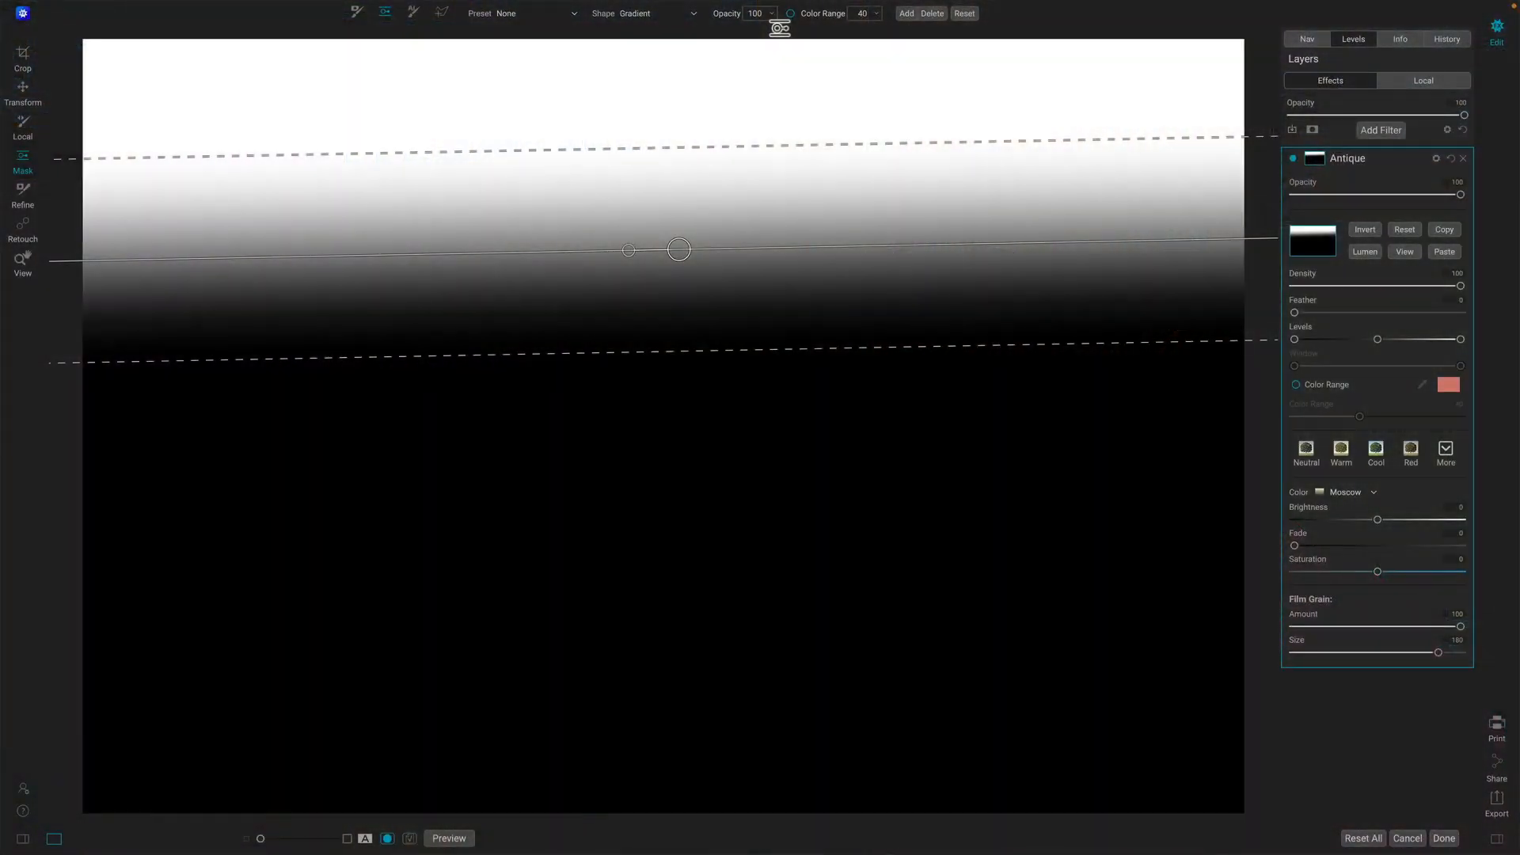
left_click(629, 255)
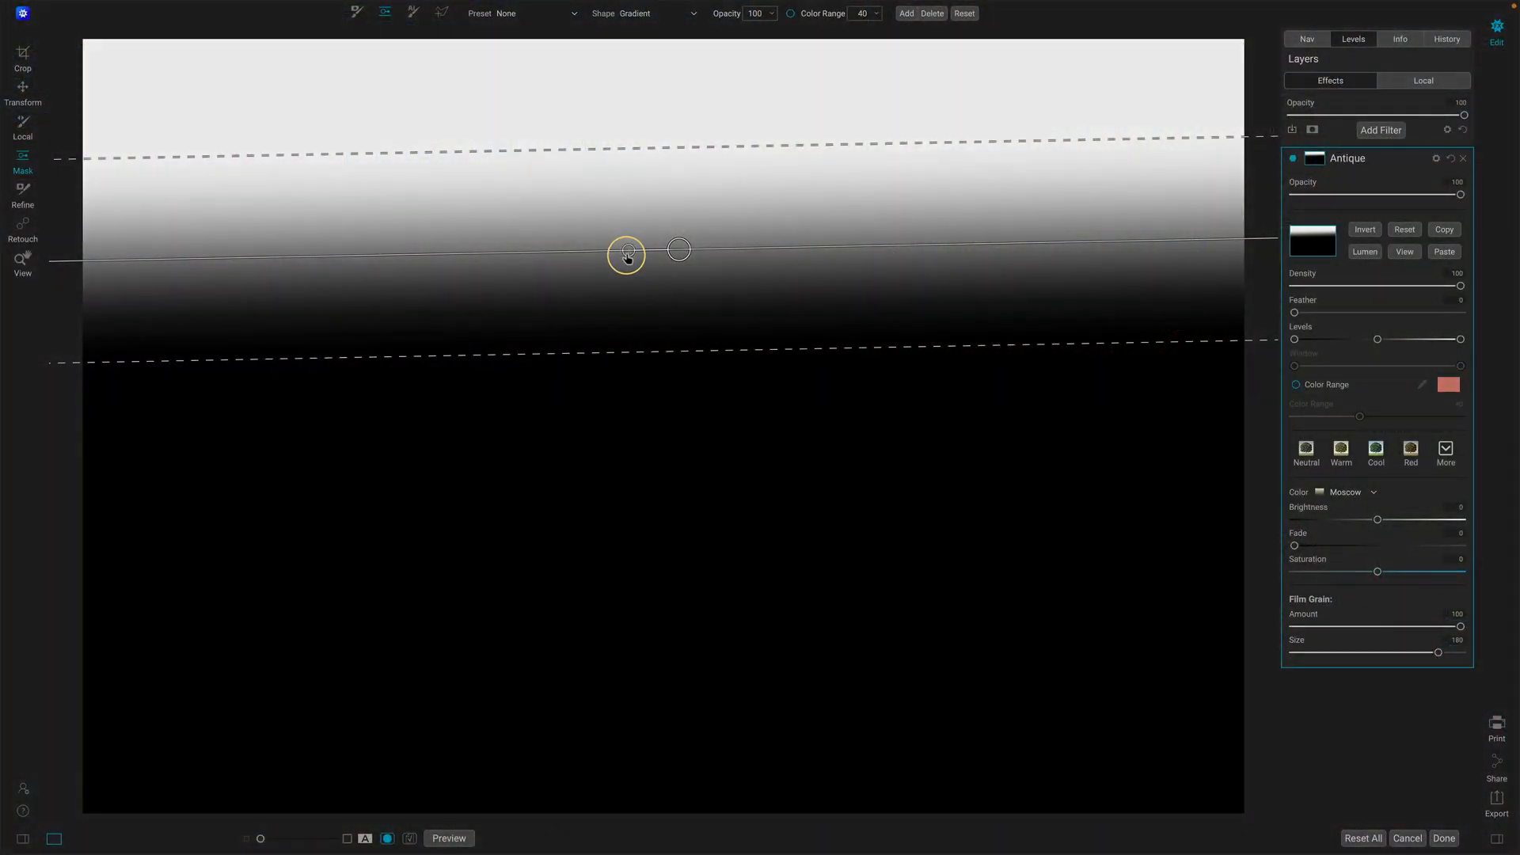
left_click_drag(629, 256, 627, 255)
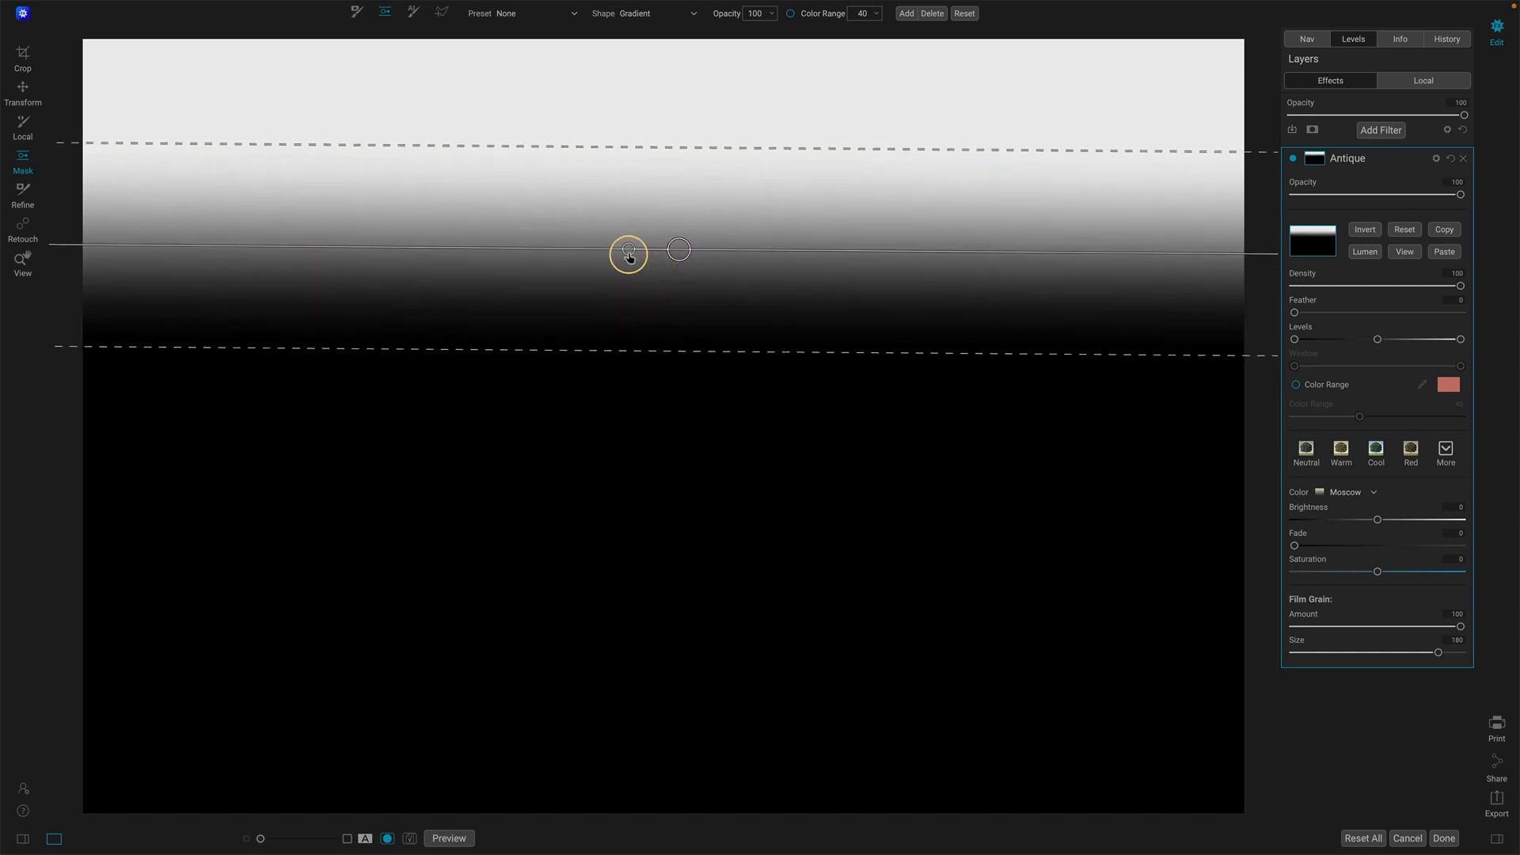
- Rotate the Antique mask's gradient in both directions about its centre, ending with a gentle upward slope toward the image's right side
left_click_drag(629, 257, 292, 259)
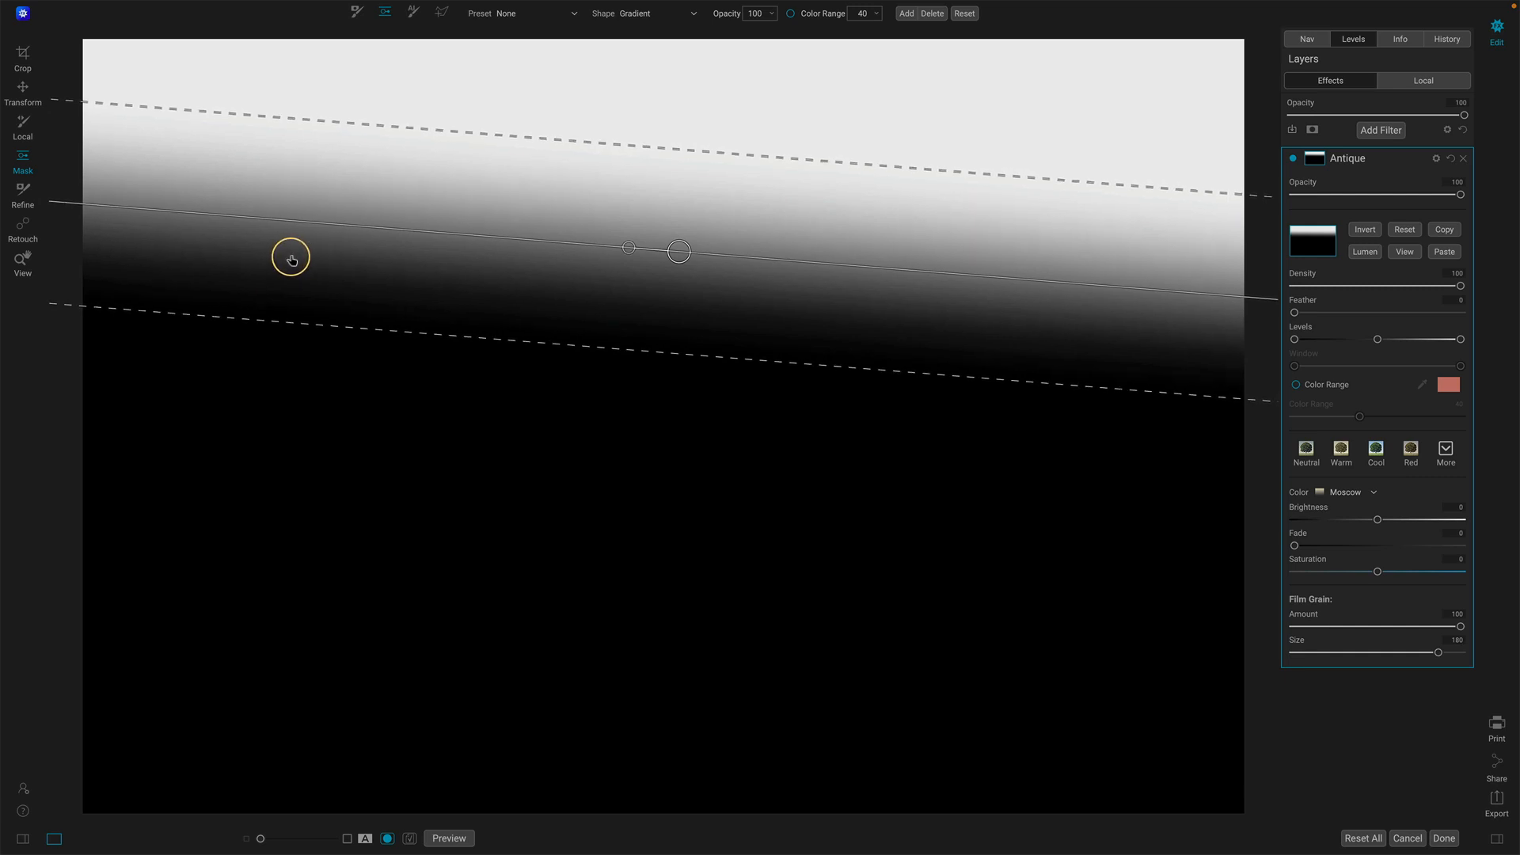
left_click_drag(292, 259, 305, 309)
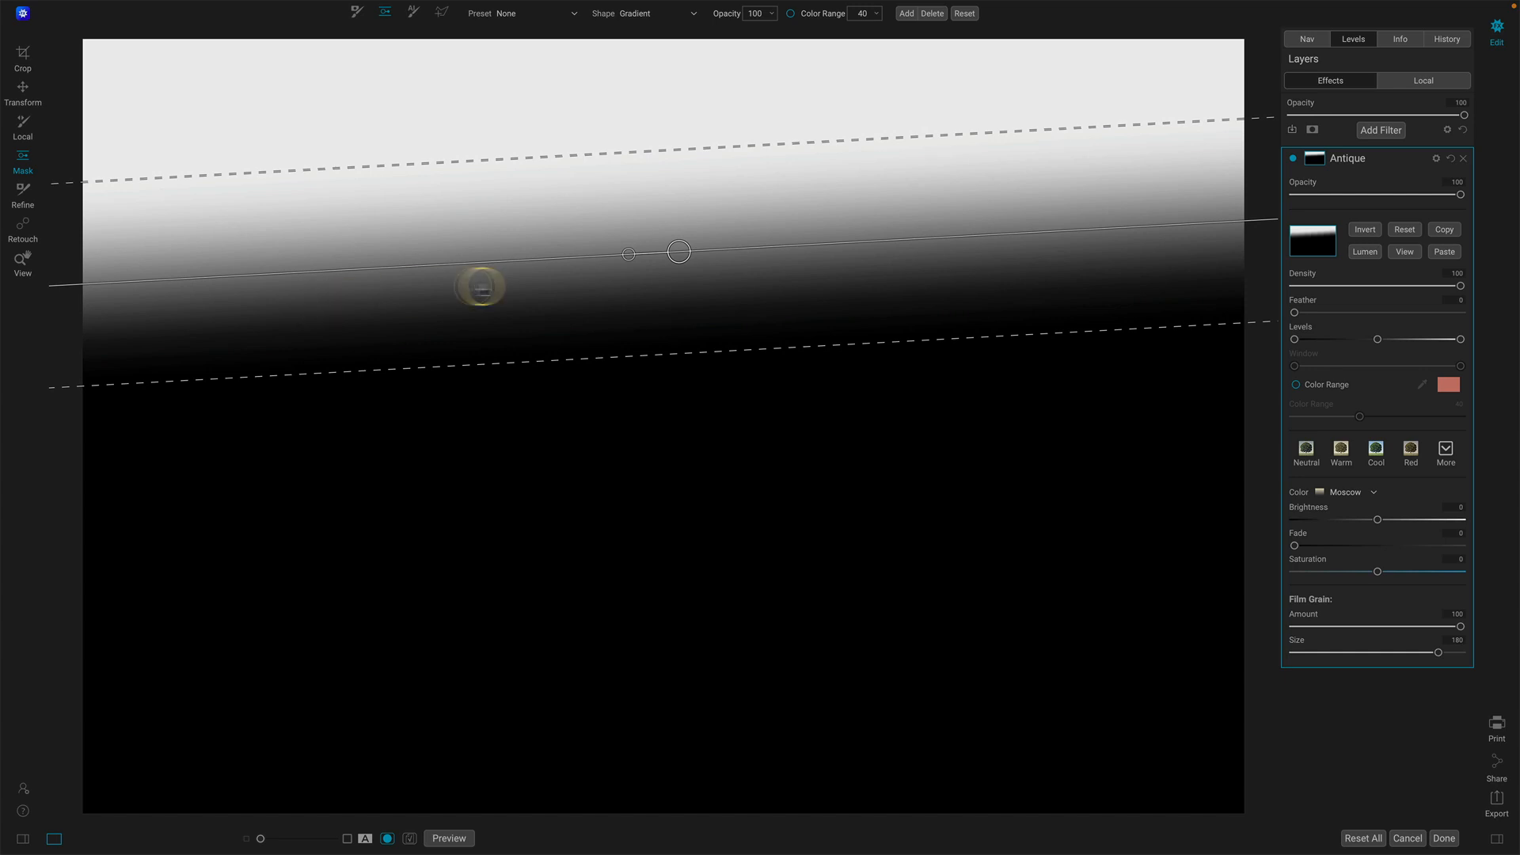
left_click_drag(628, 259, 301, 312)
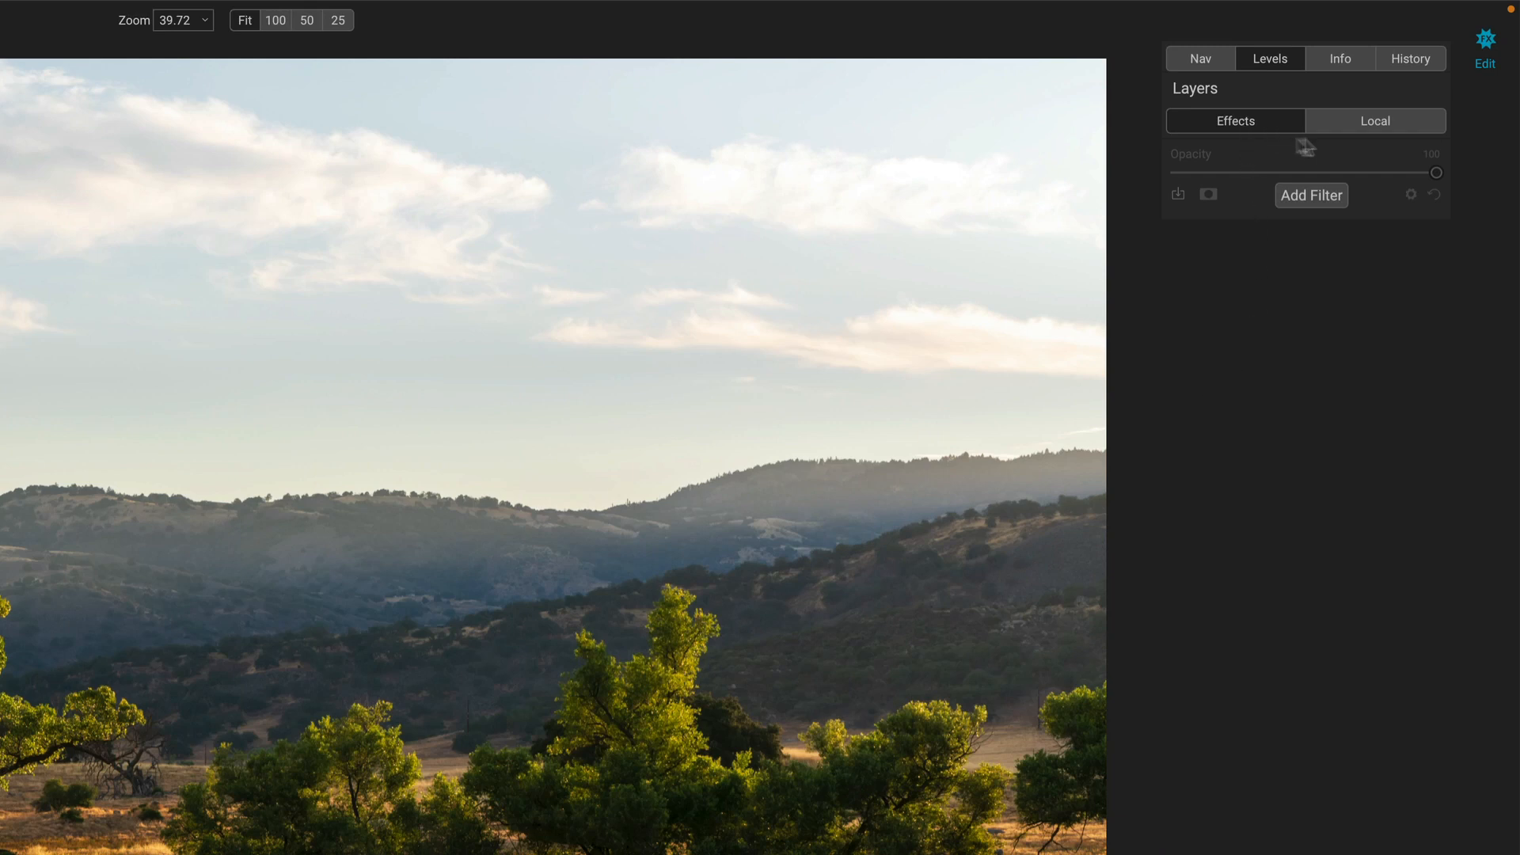
- Go to the local adjustments and switch from the Adjustment Brush to the Adjustable Gradient tool
left_click(1346, 121)
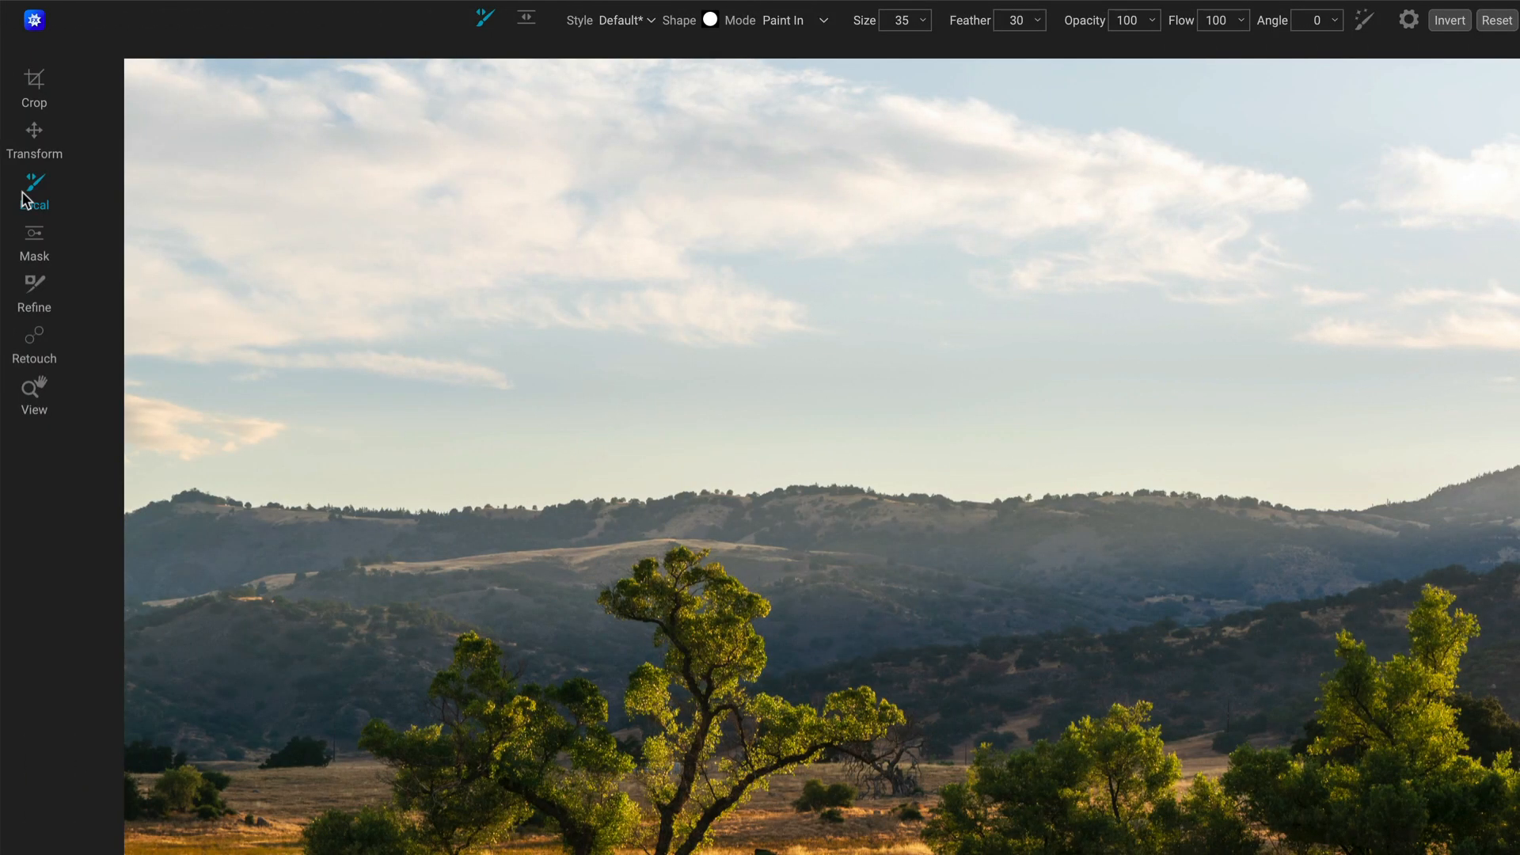
mouse_move(26, 239)
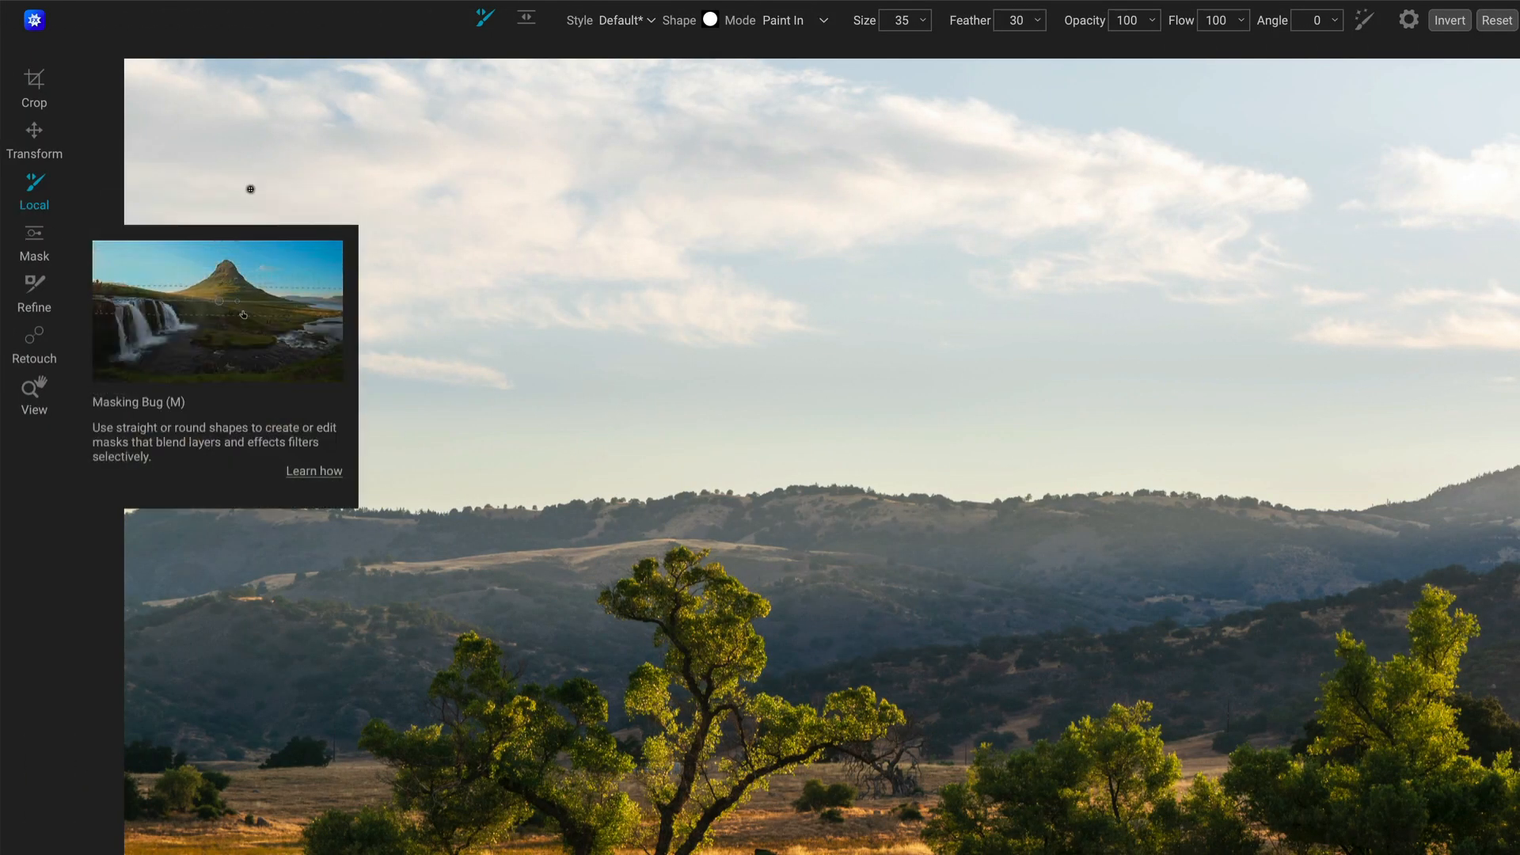
mouse_move(480, 17)
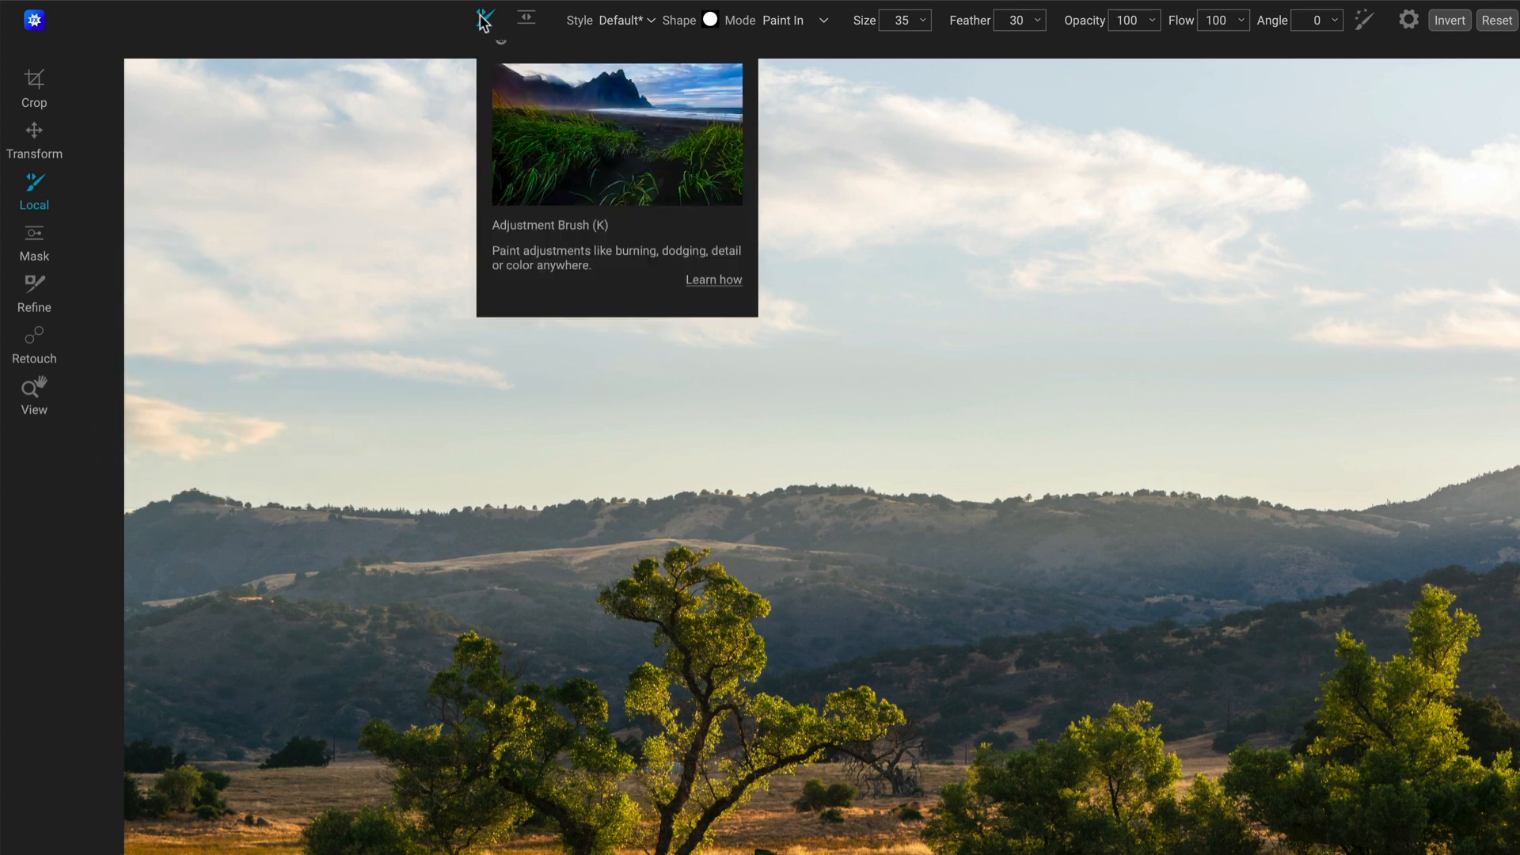
mouse_move(529, 19)
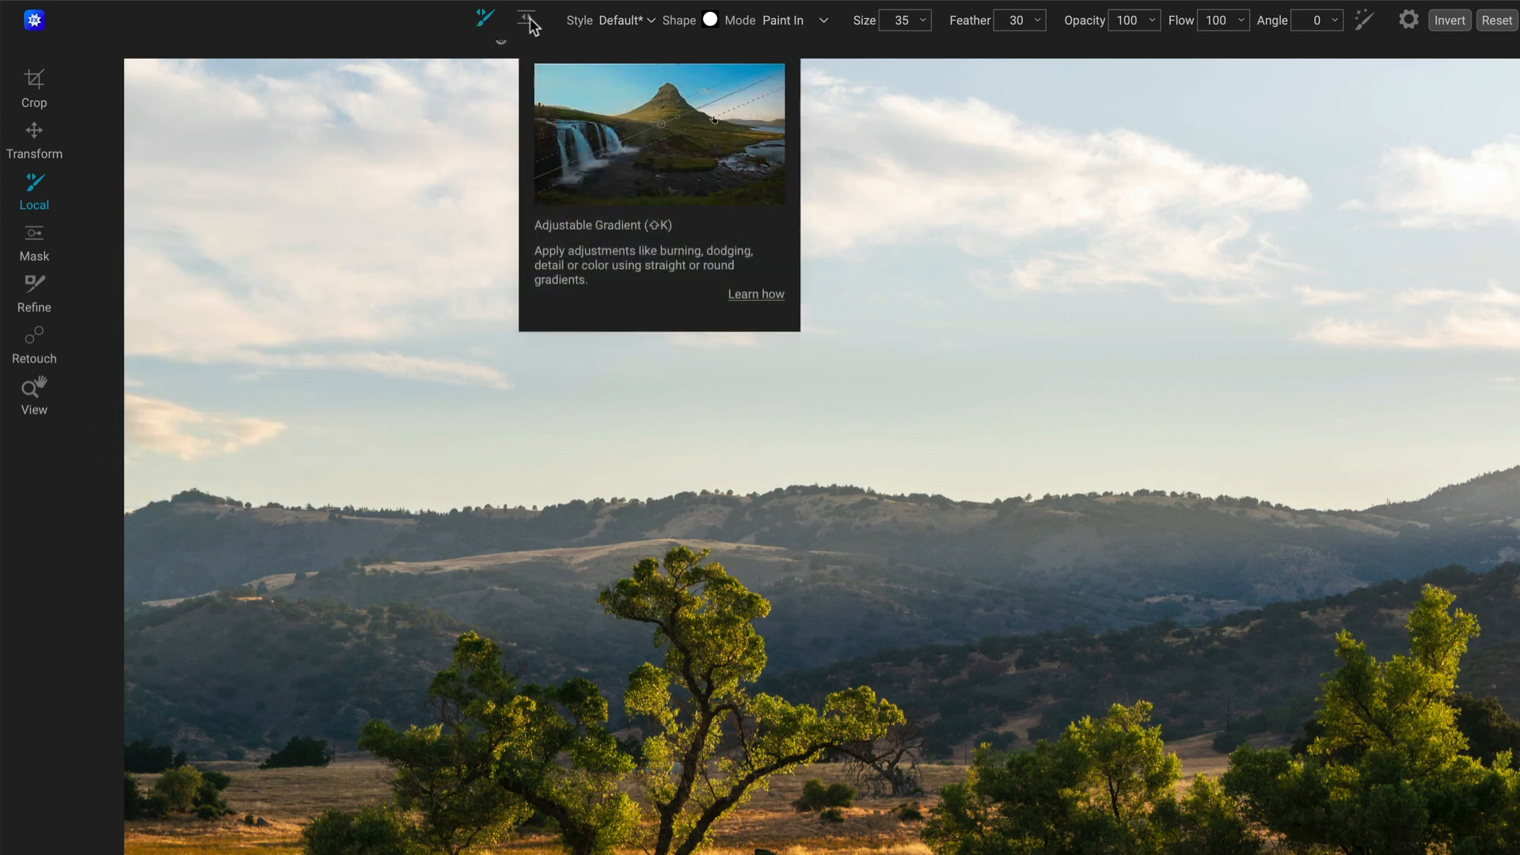
left_click(529, 23)
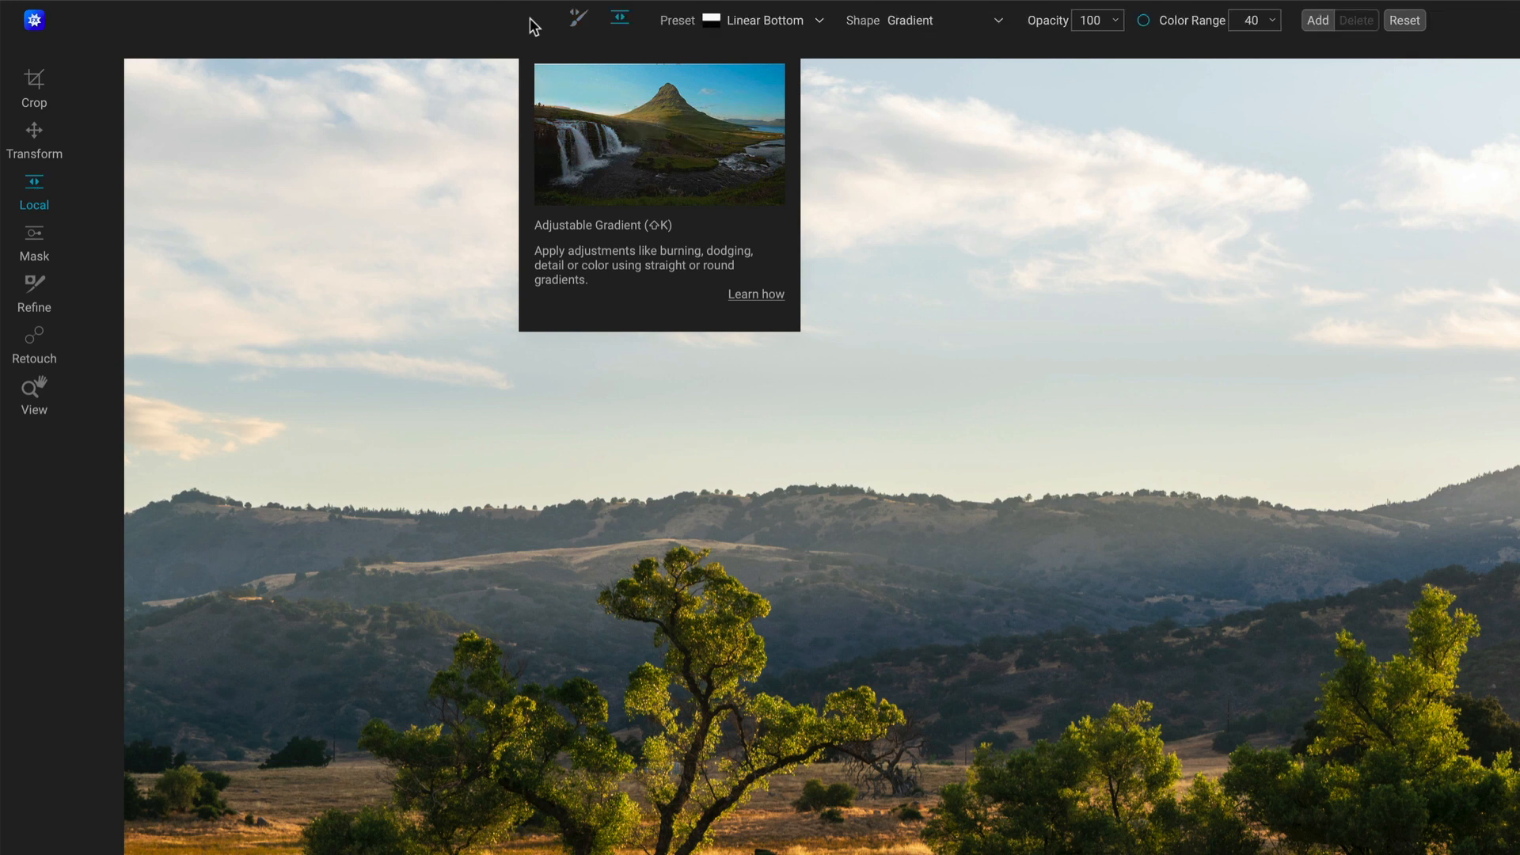
- Review the available gradient presets and shapes, keeping the Linear Bottom preset and the Gradient shape
left_click(816, 24)
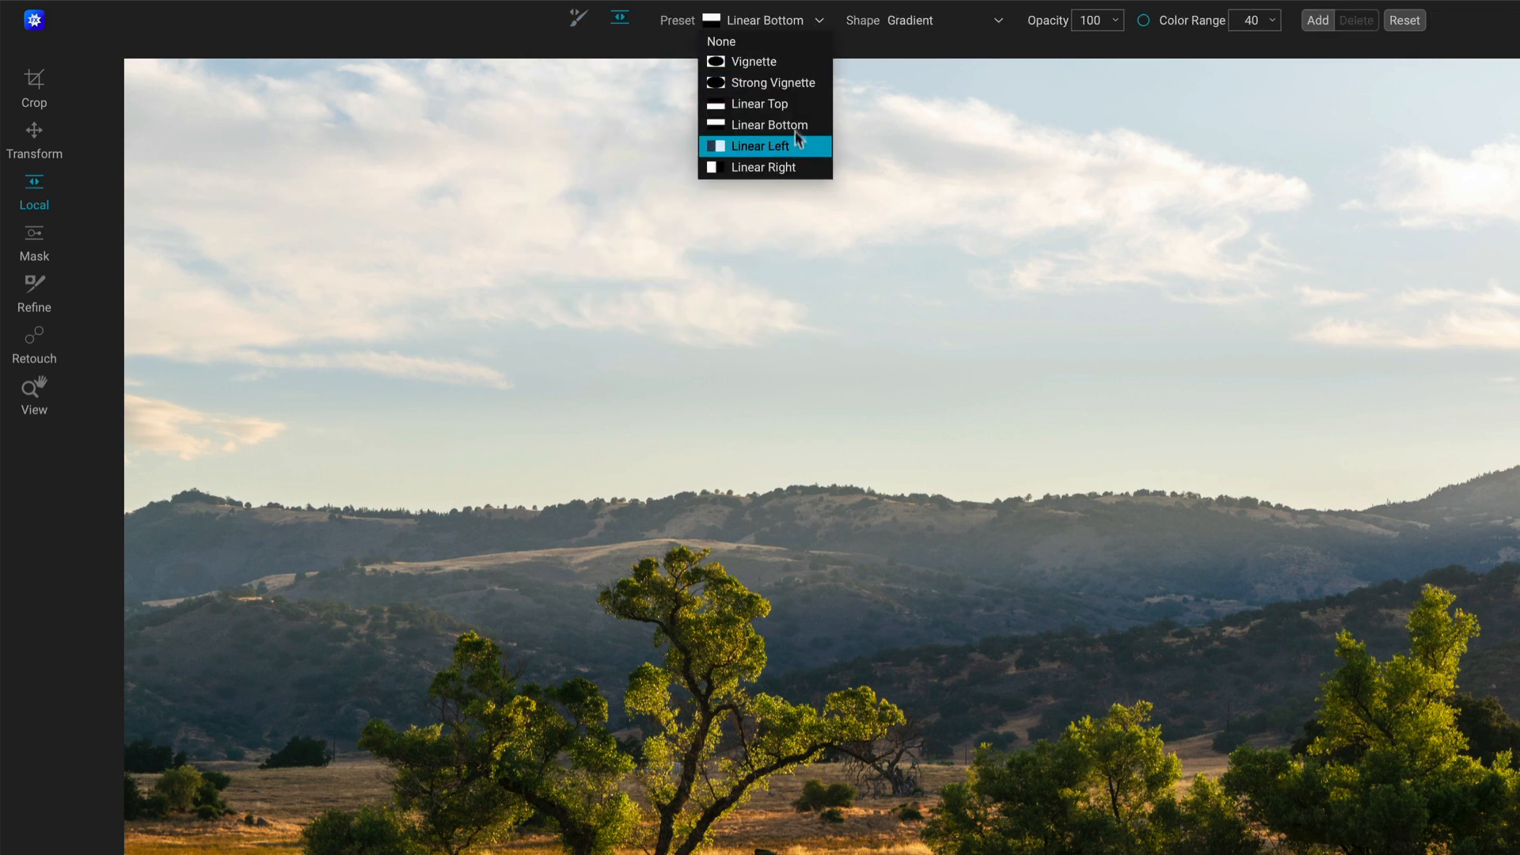
left_click(821, 24)
left_click(1000, 22)
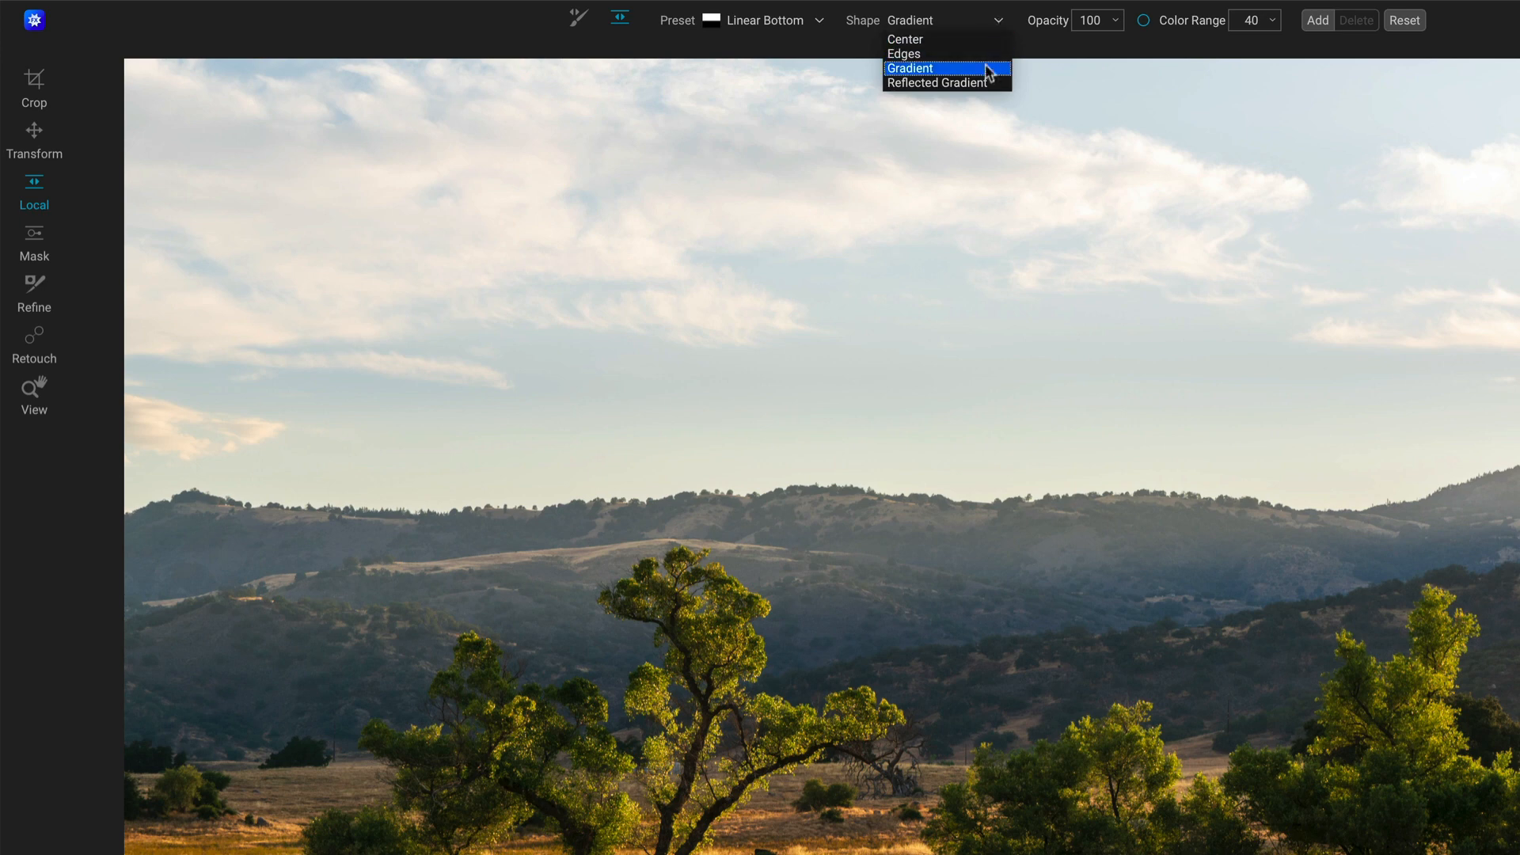
left_click(998, 24)
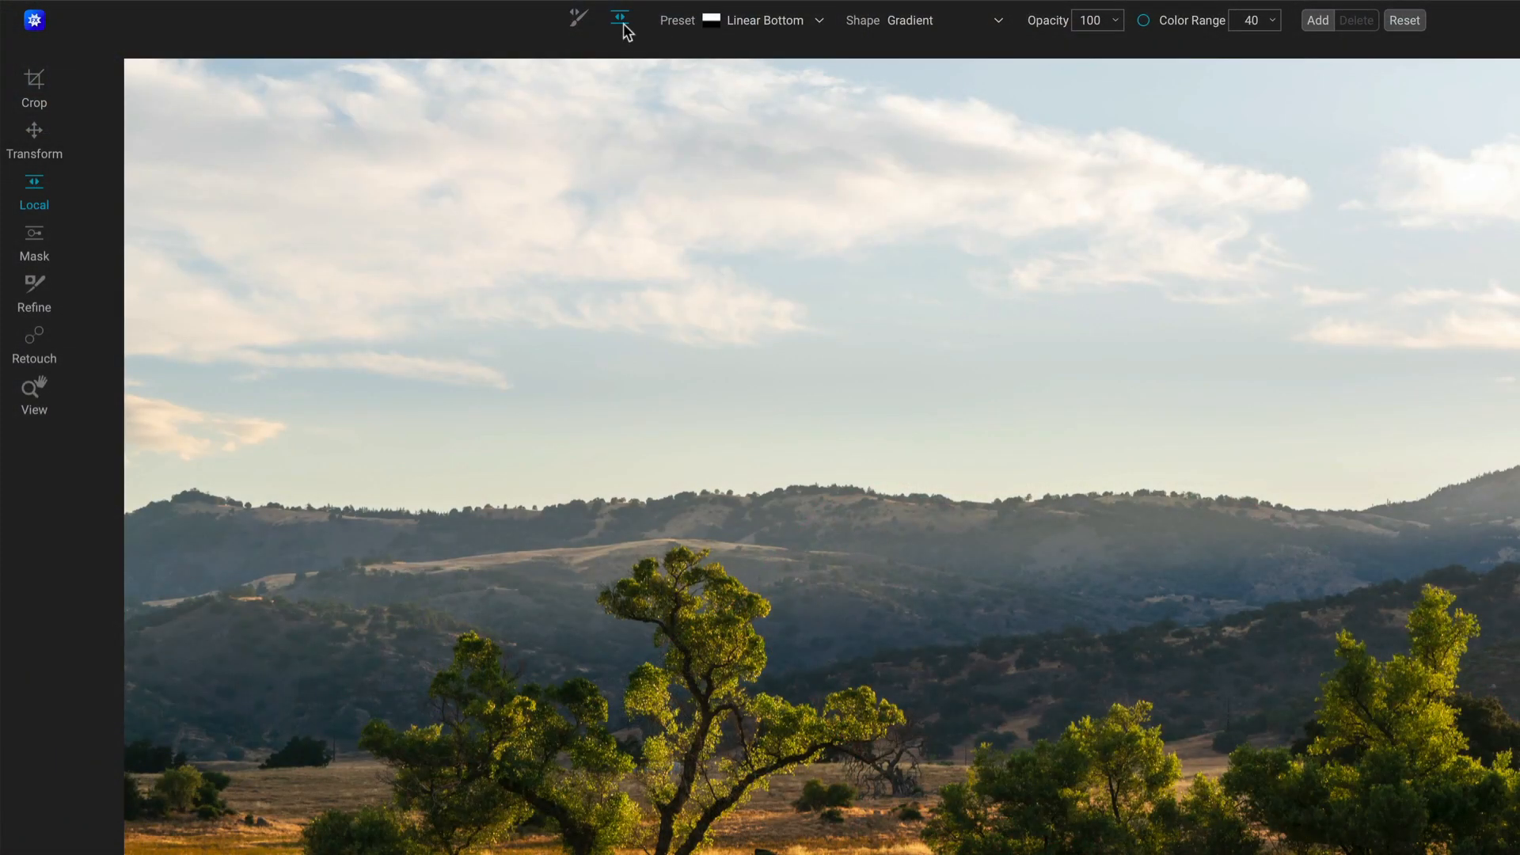
- Place a Linear Bottom gradient over the sky, move it to the hill line, widen its transition and tilt it slightly along the ridge
mouse_move(624, 22)
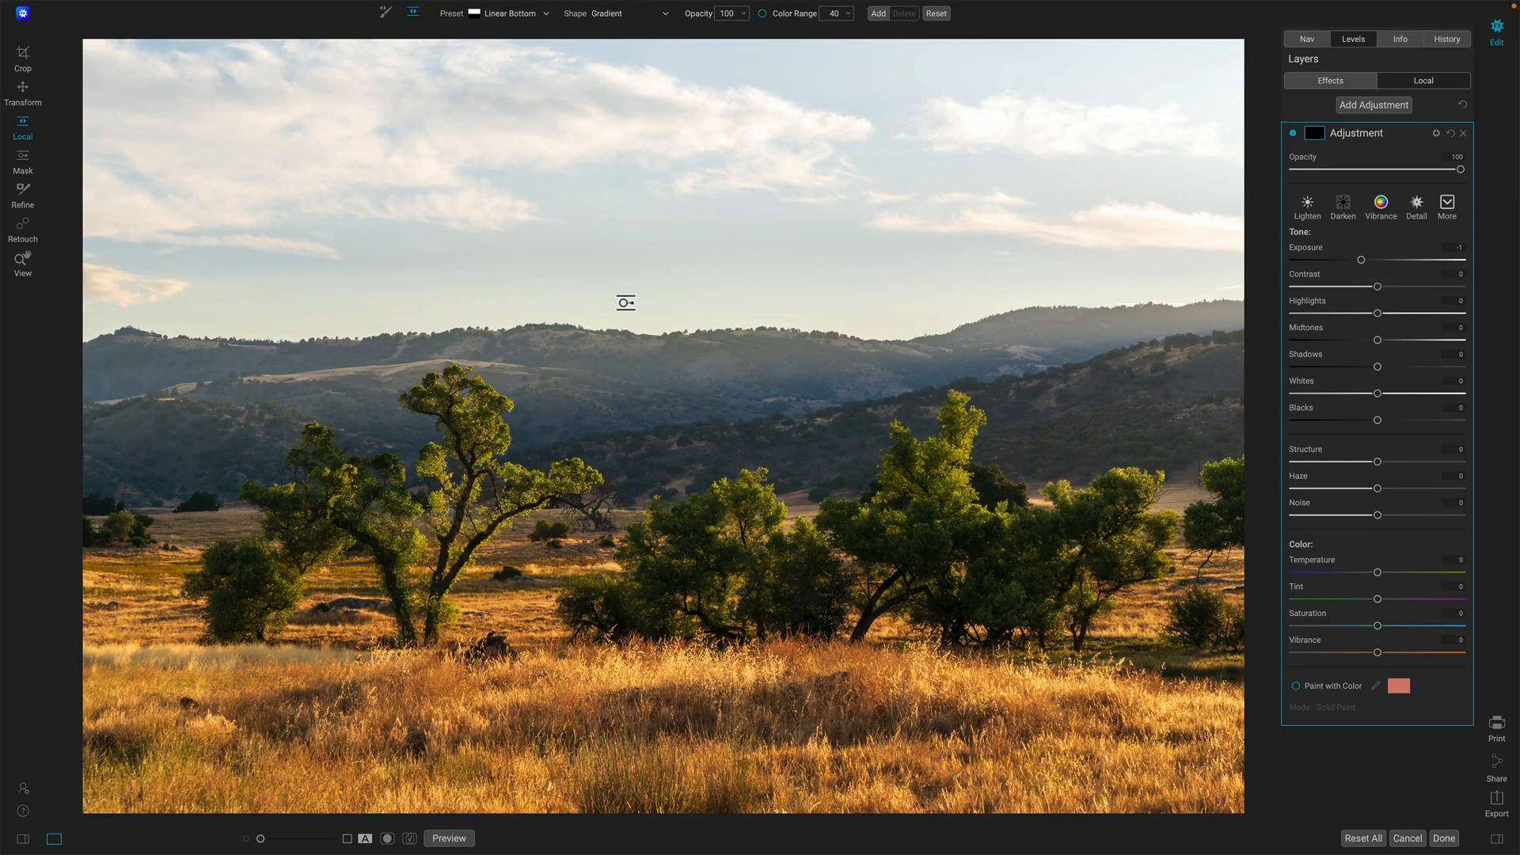
left_click(627, 303)
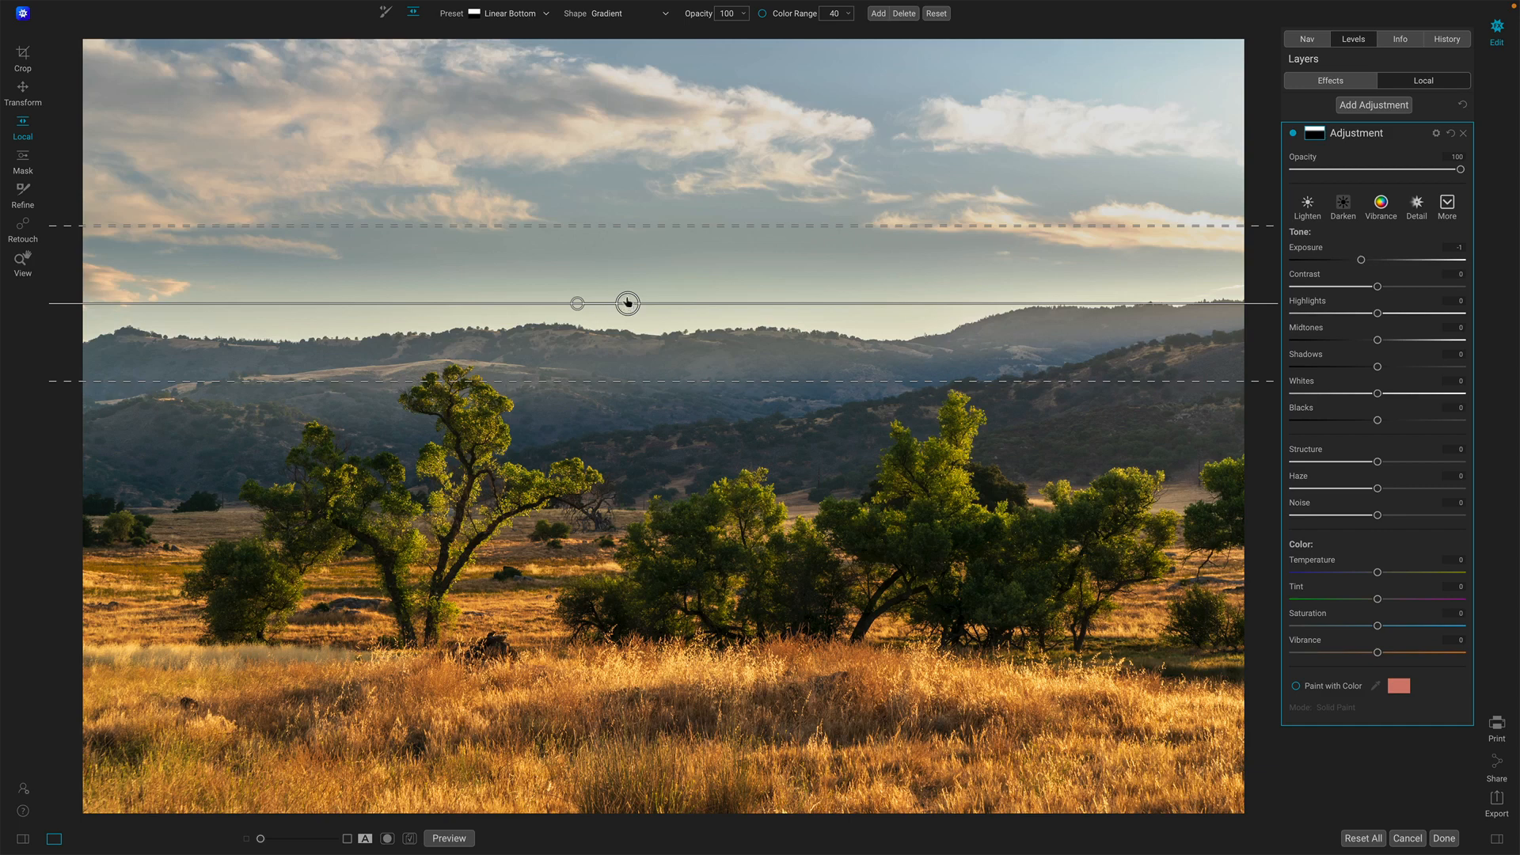
left_click_drag(628, 303, 694, 333)
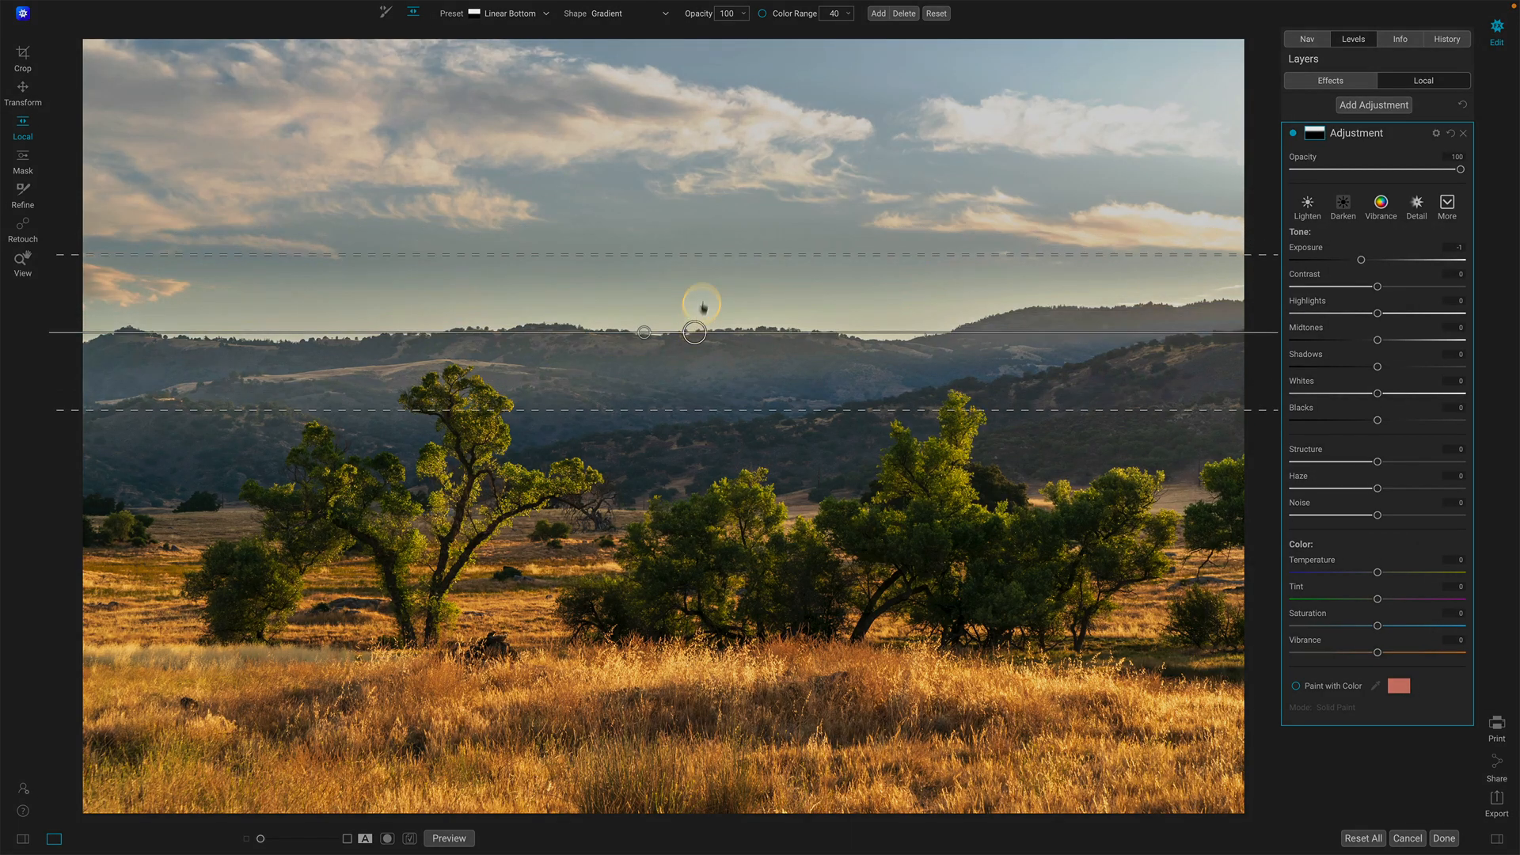
left_click_drag(699, 254, 699, 220)
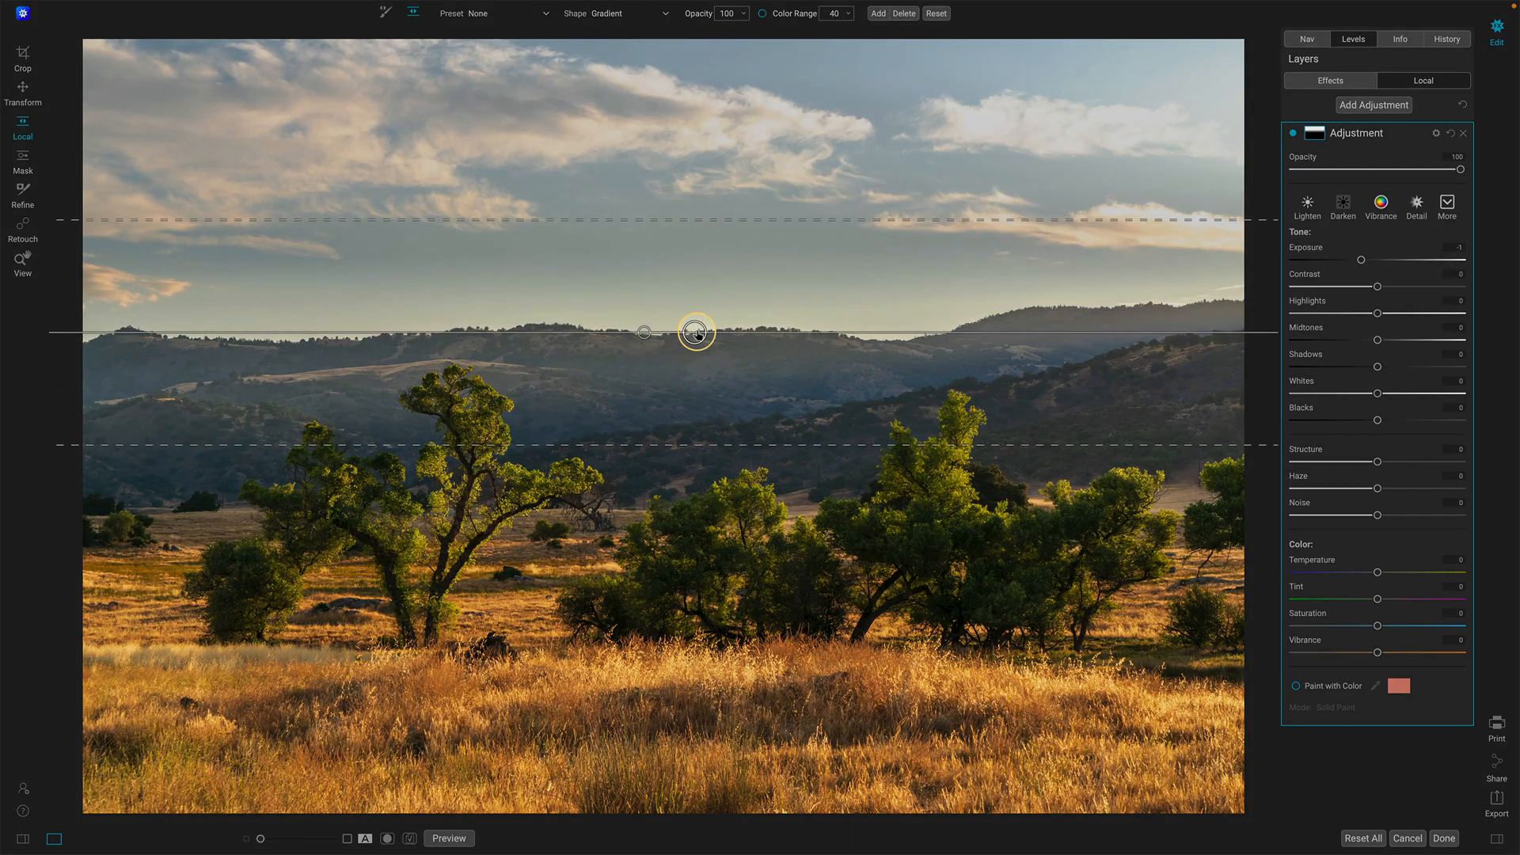
left_click_drag(696, 333, 569, 338)
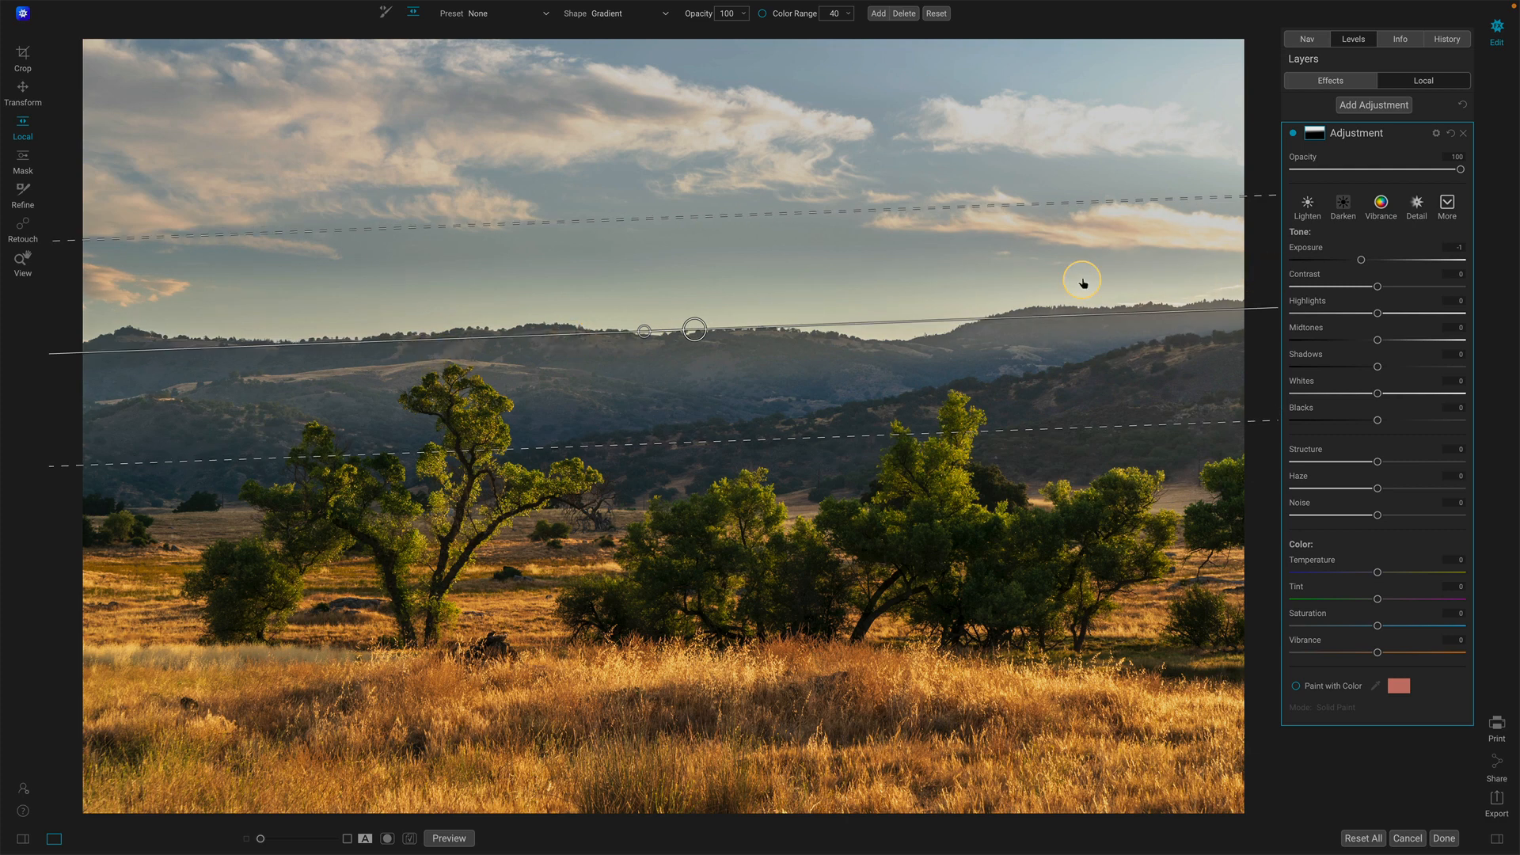
- Set the sky adjustment's Exposure to -0.35, Temperature to -7, Highlights to -6 and Haze to -10, and compare the photo with and without it
left_click_drag(1360, 261, 1369, 262)
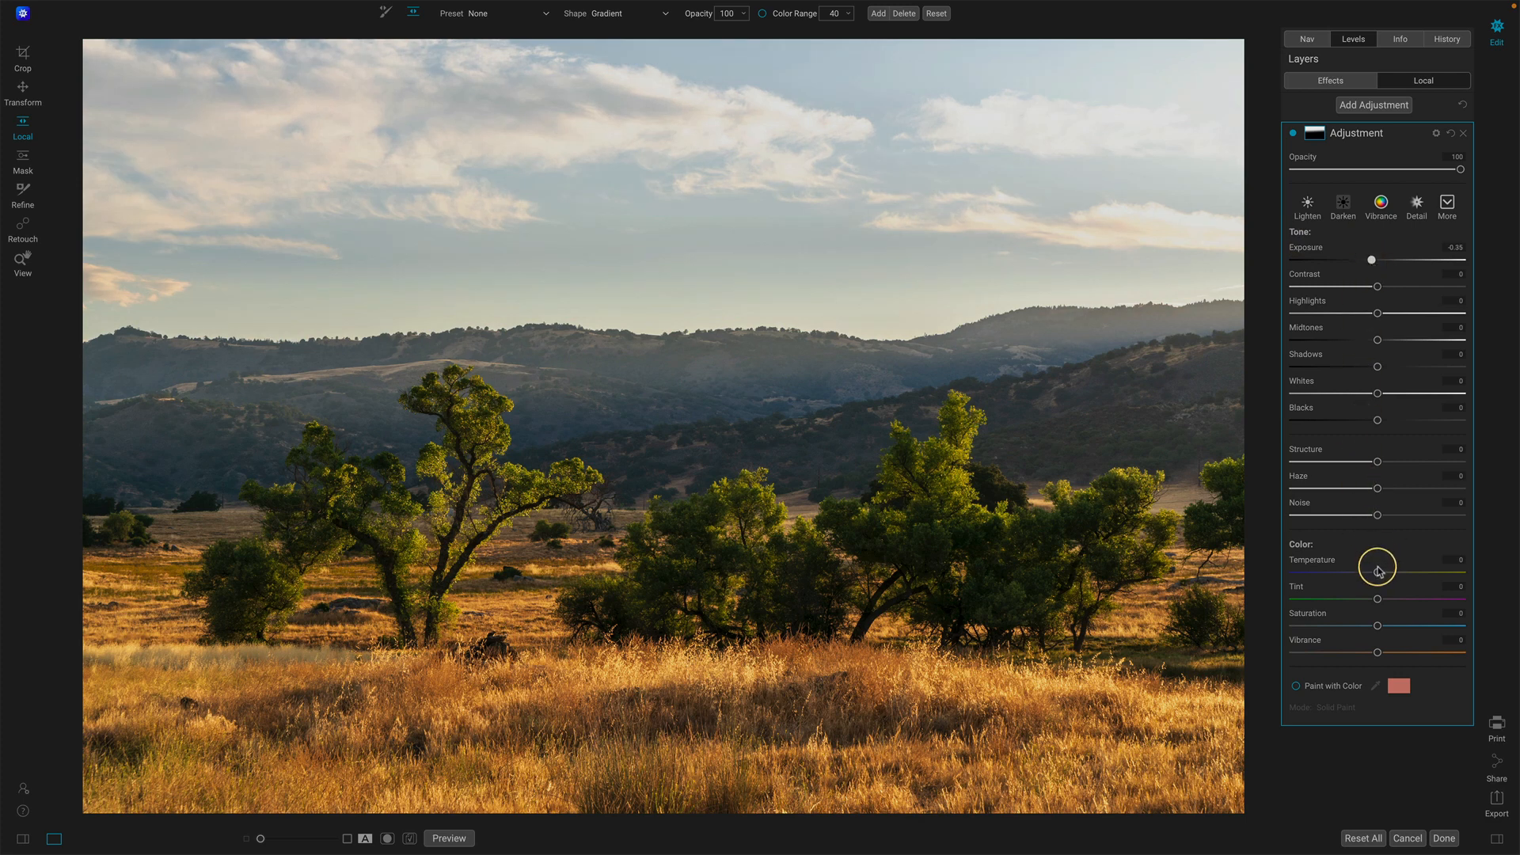
left_click_drag(1379, 574, 1374, 574)
left_click_drag(1376, 314, 1374, 315)
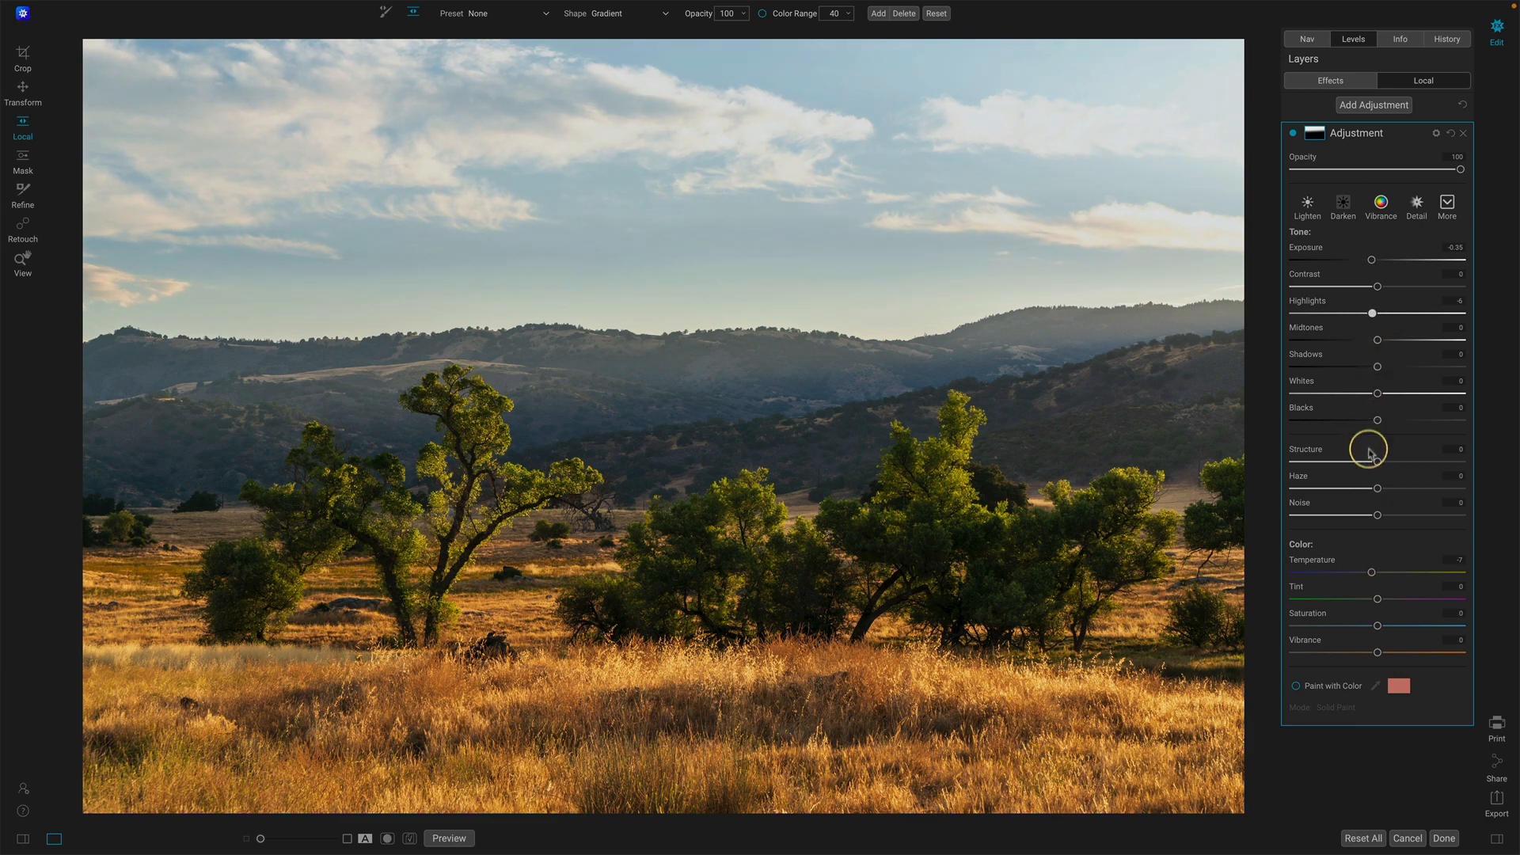
mouse_move(1377, 489)
left_mouse_down()
mouse_move(1315, 488)
mouse_move(1371, 493)
left_mouse_up()
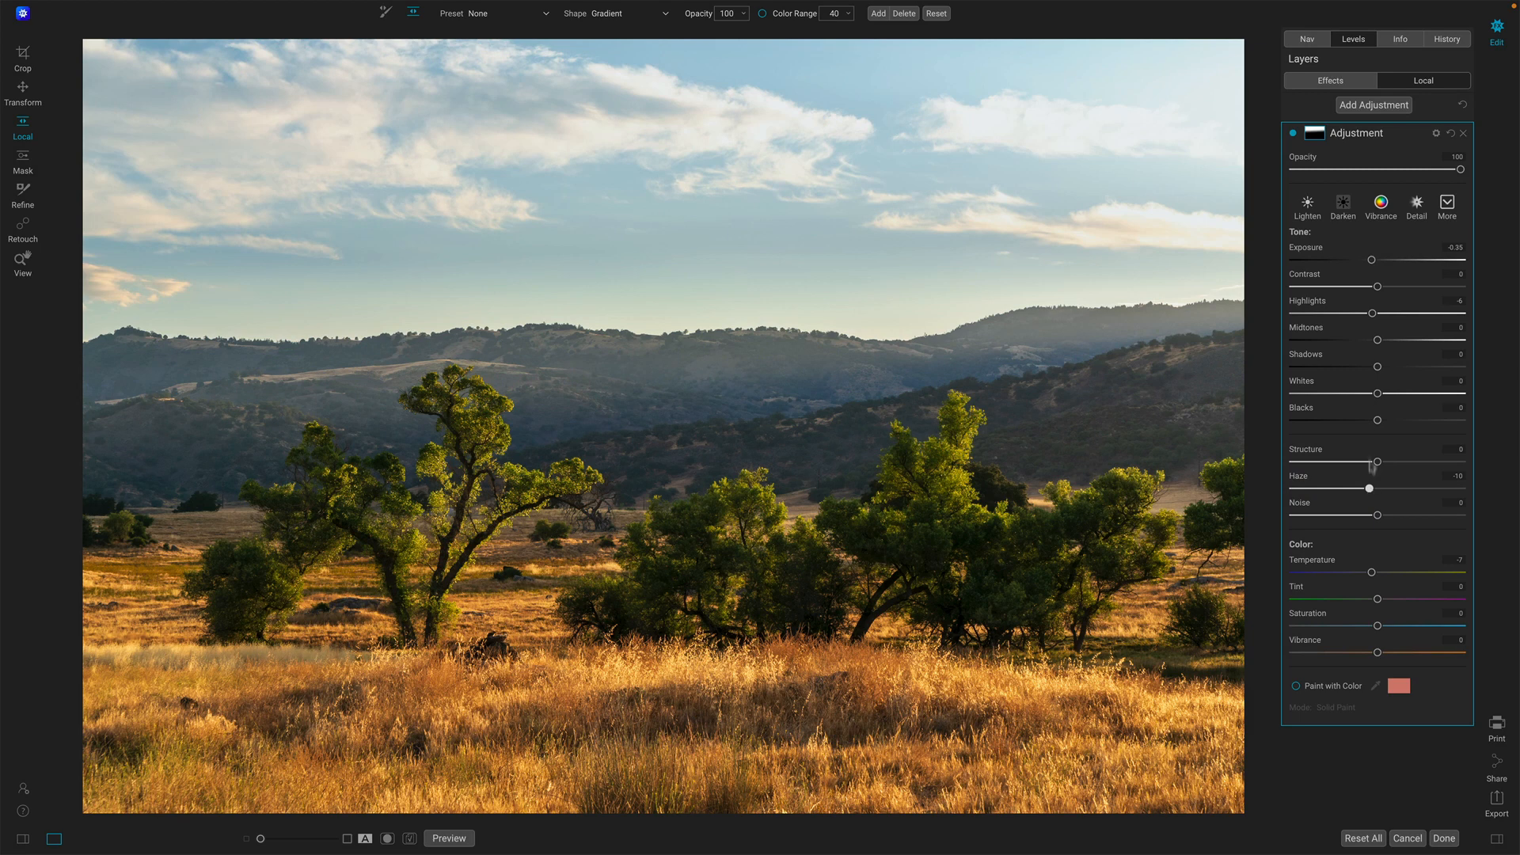
left_click(1294, 134)
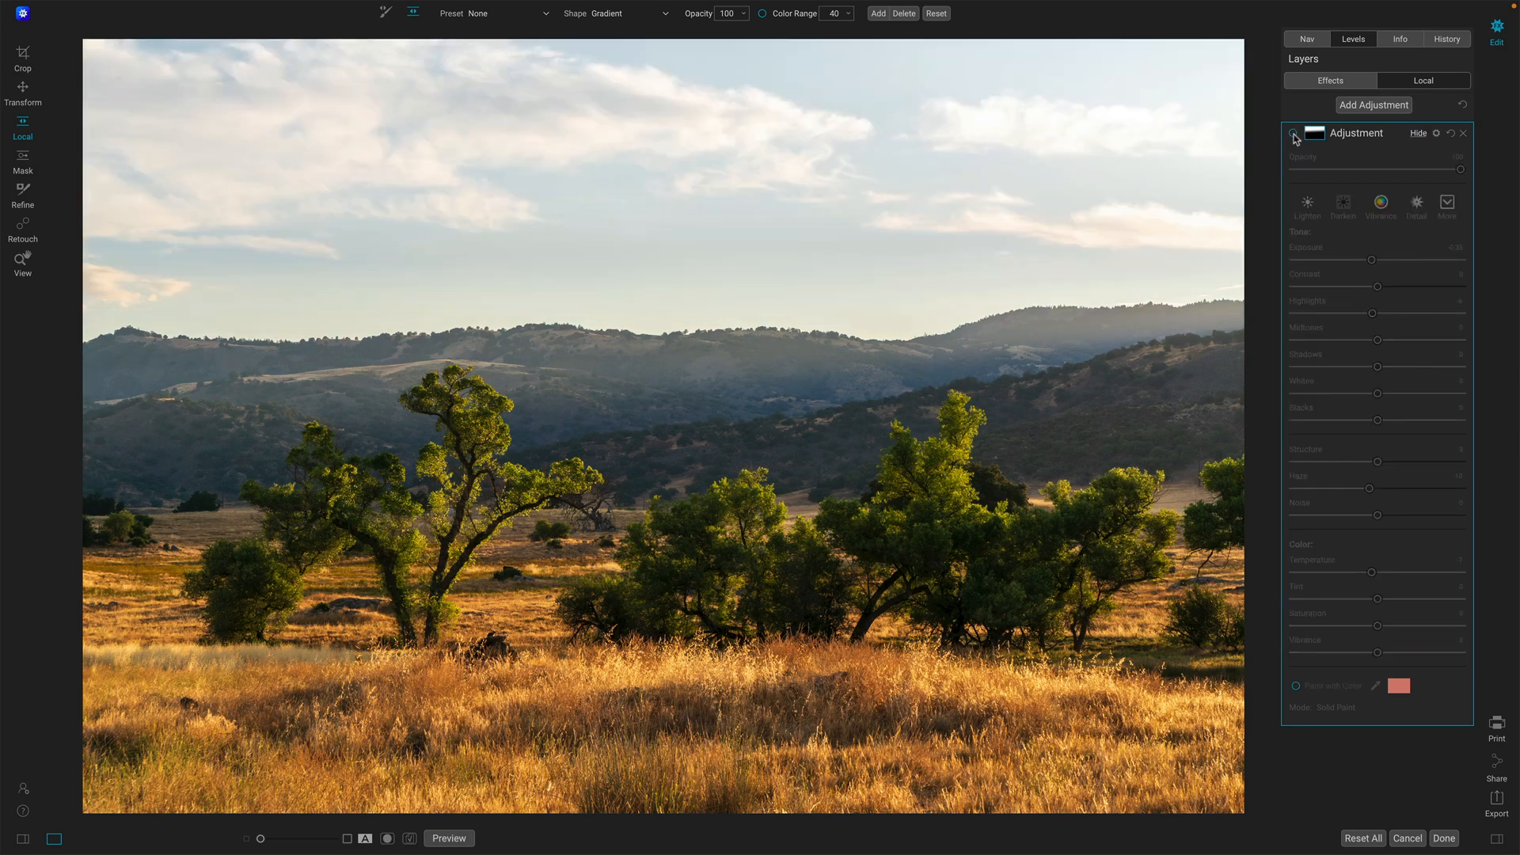
left_click(1294, 134)
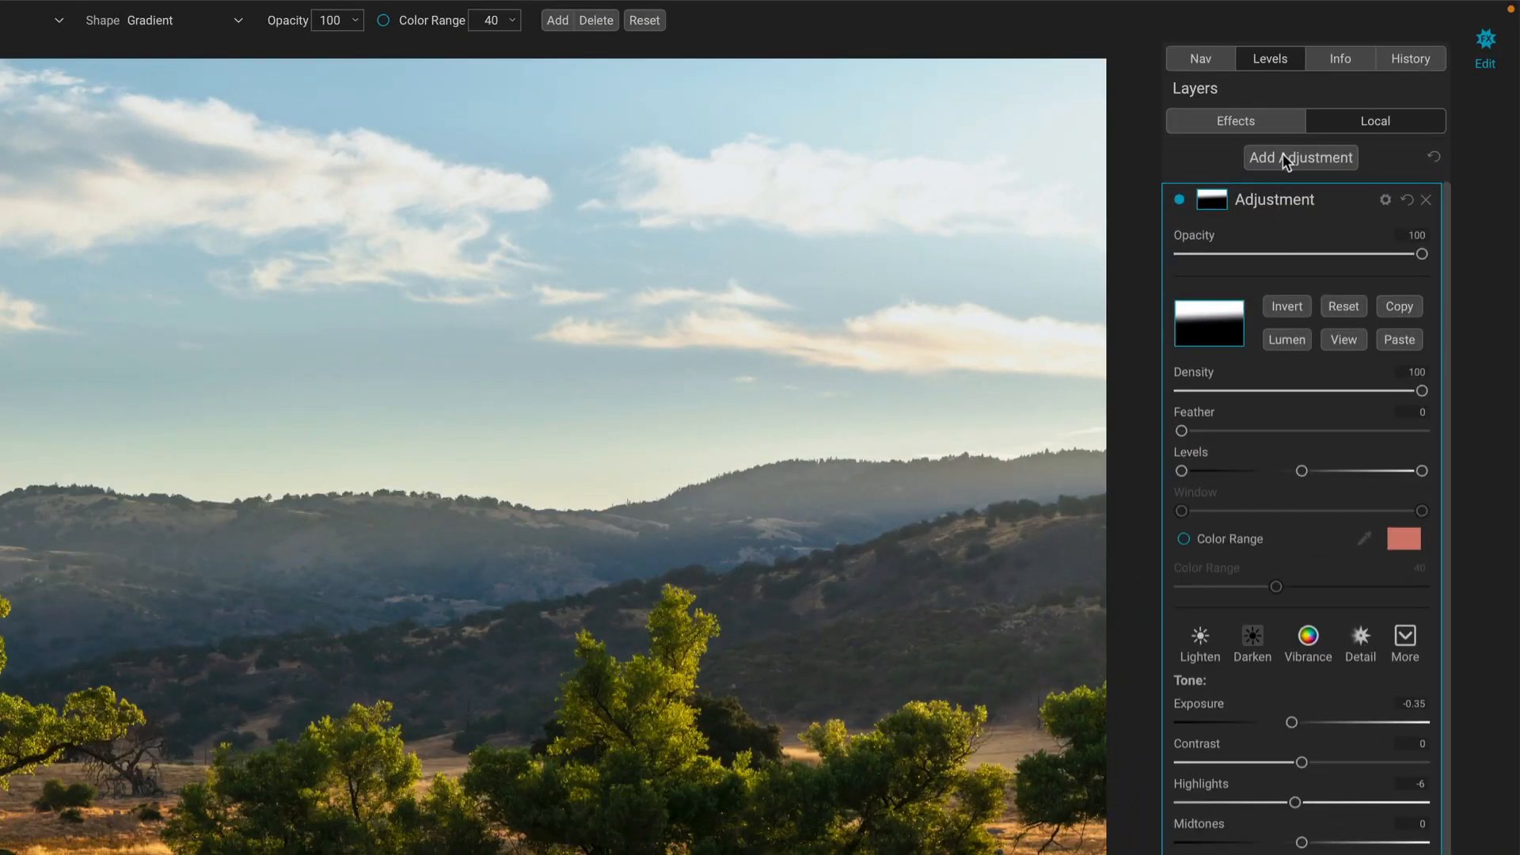
- Add a second adjustment with Exposure -1.1, place its gradient at the foreground grass and rotate it to affect only the image's lower part
left_click(1283, 157)
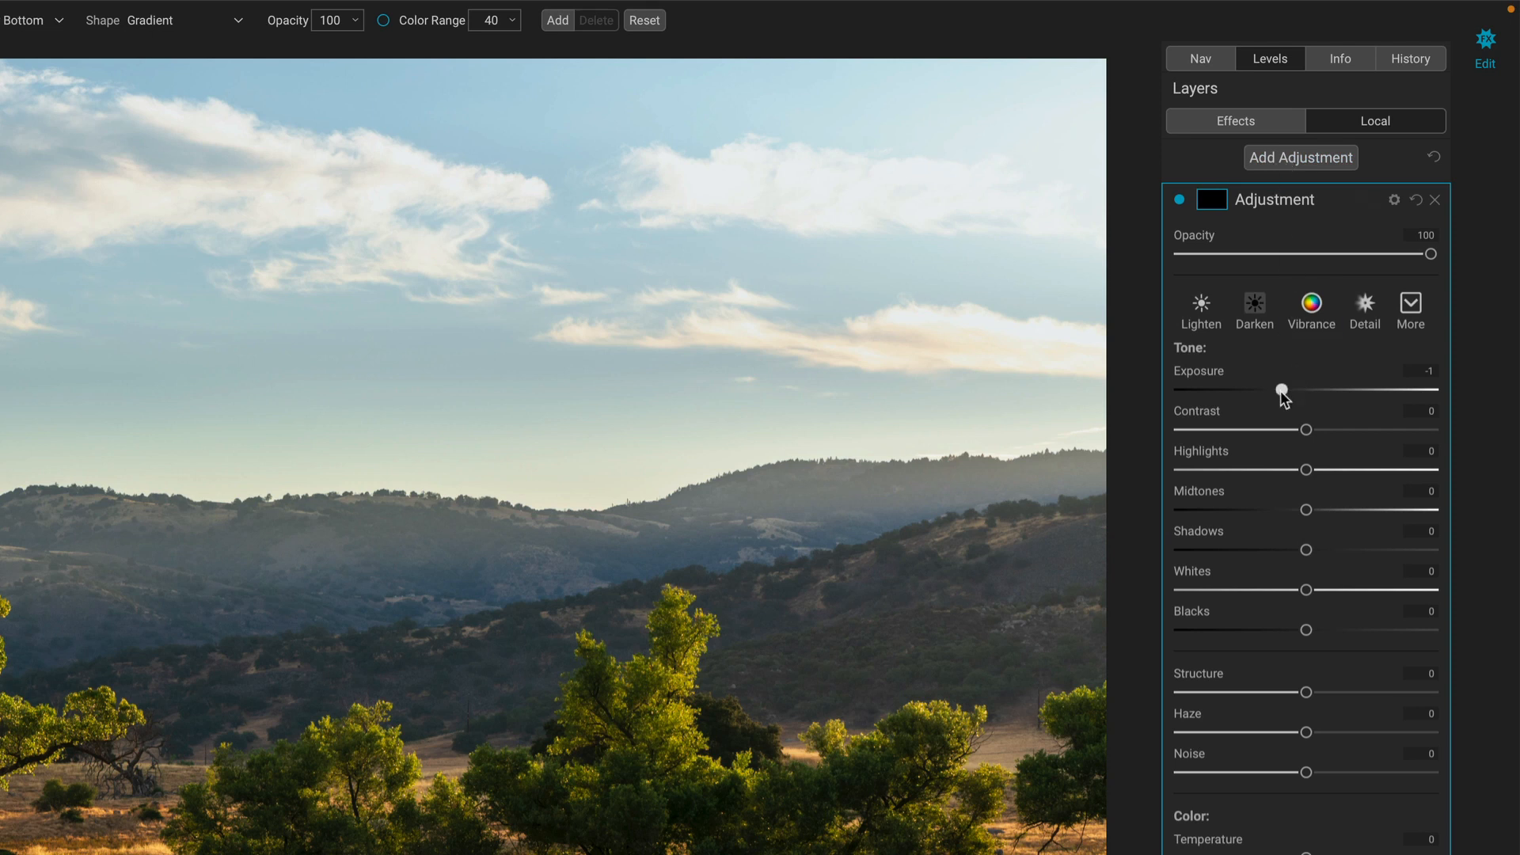
left_click_drag(1280, 391, 1293, 392)
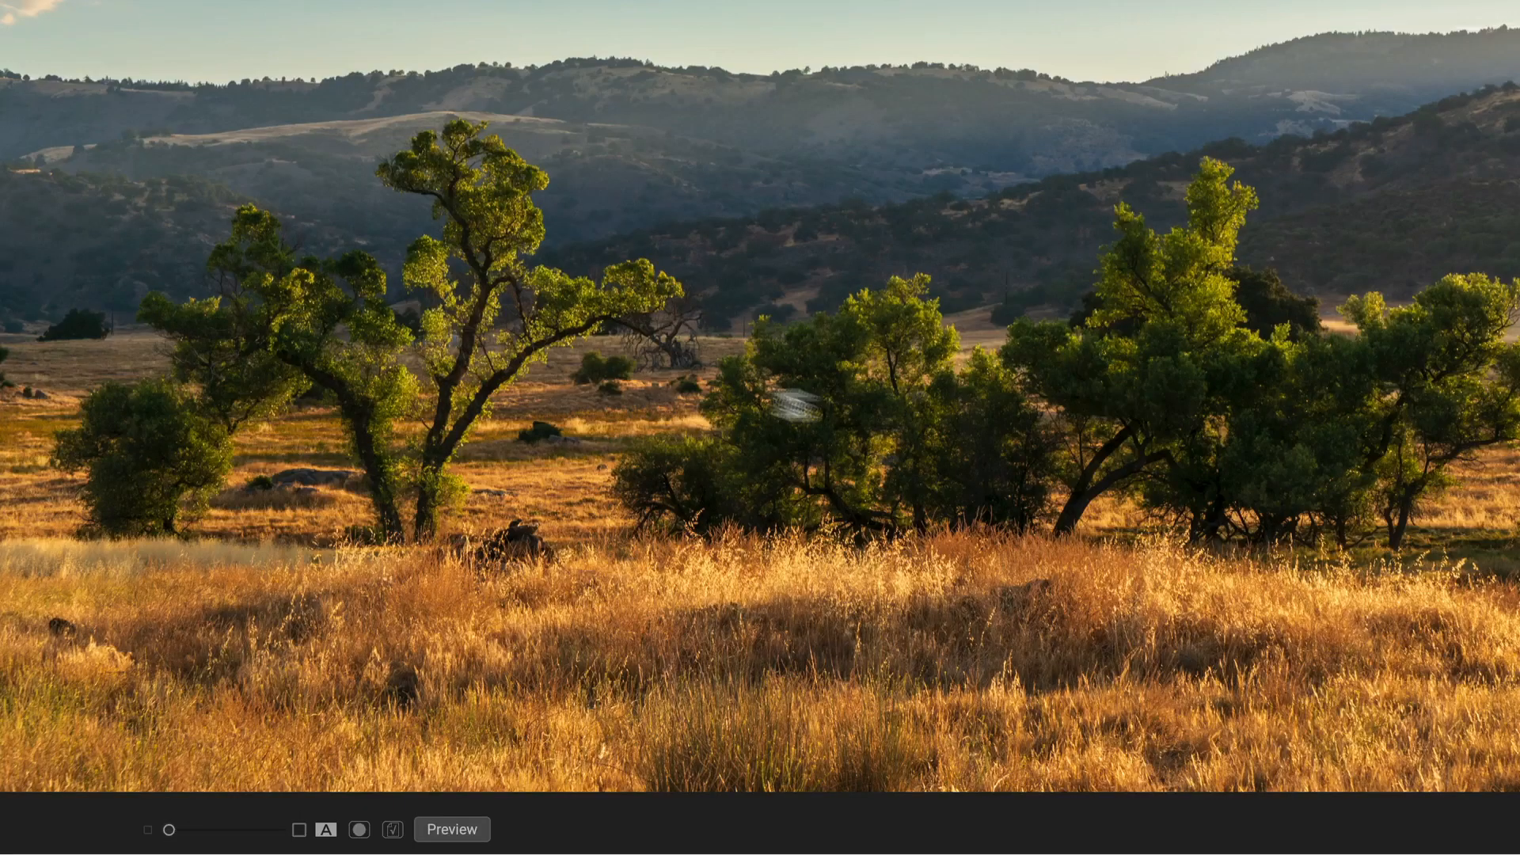
left_click(789, 563)
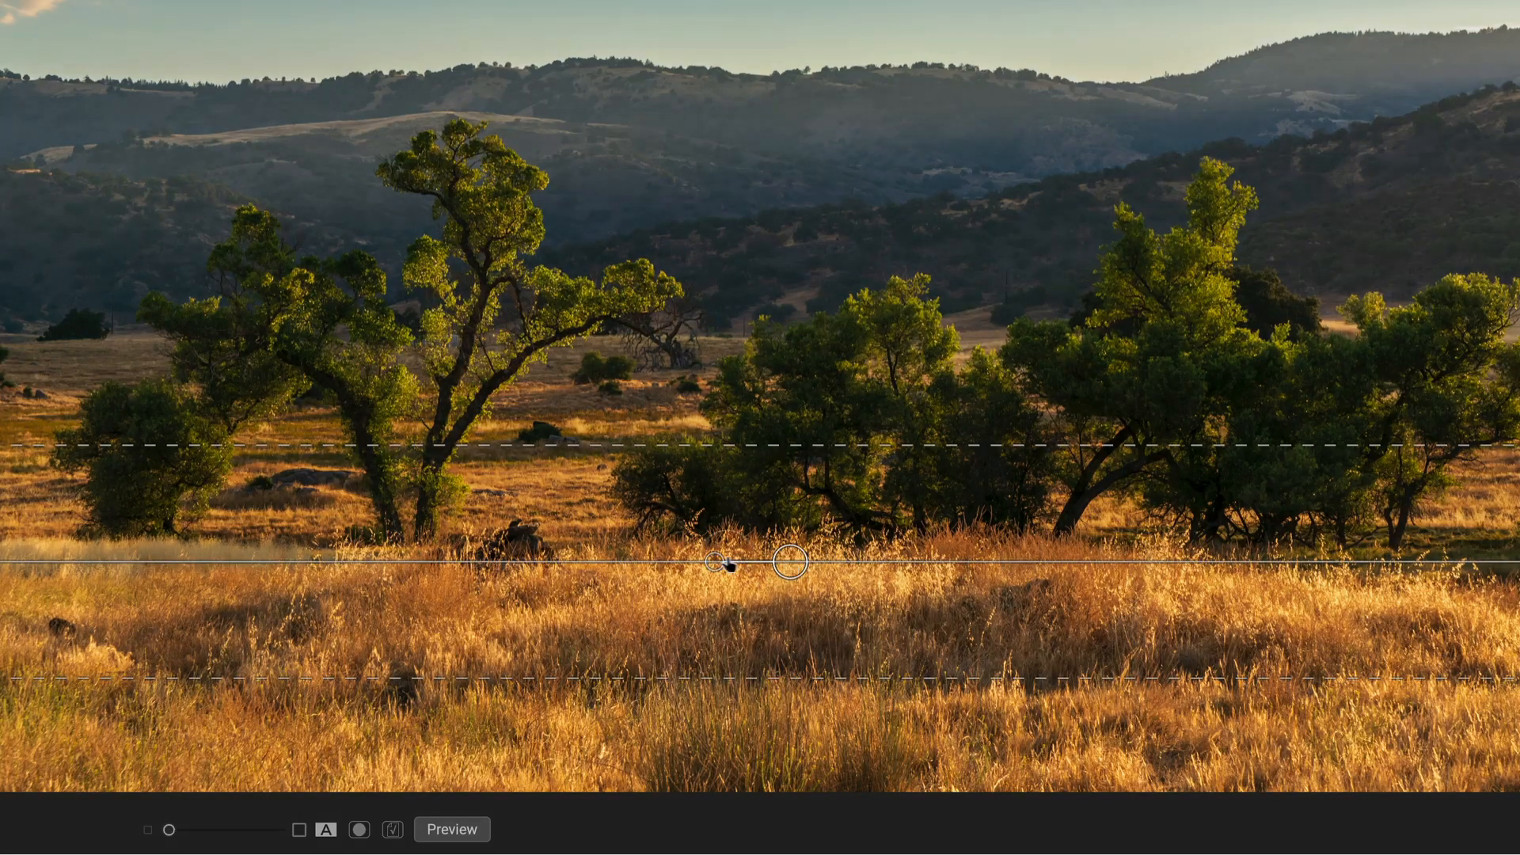
left_click_drag(720, 562, 786, 464)
left_click_drag(1372, 259, 1360, 261)
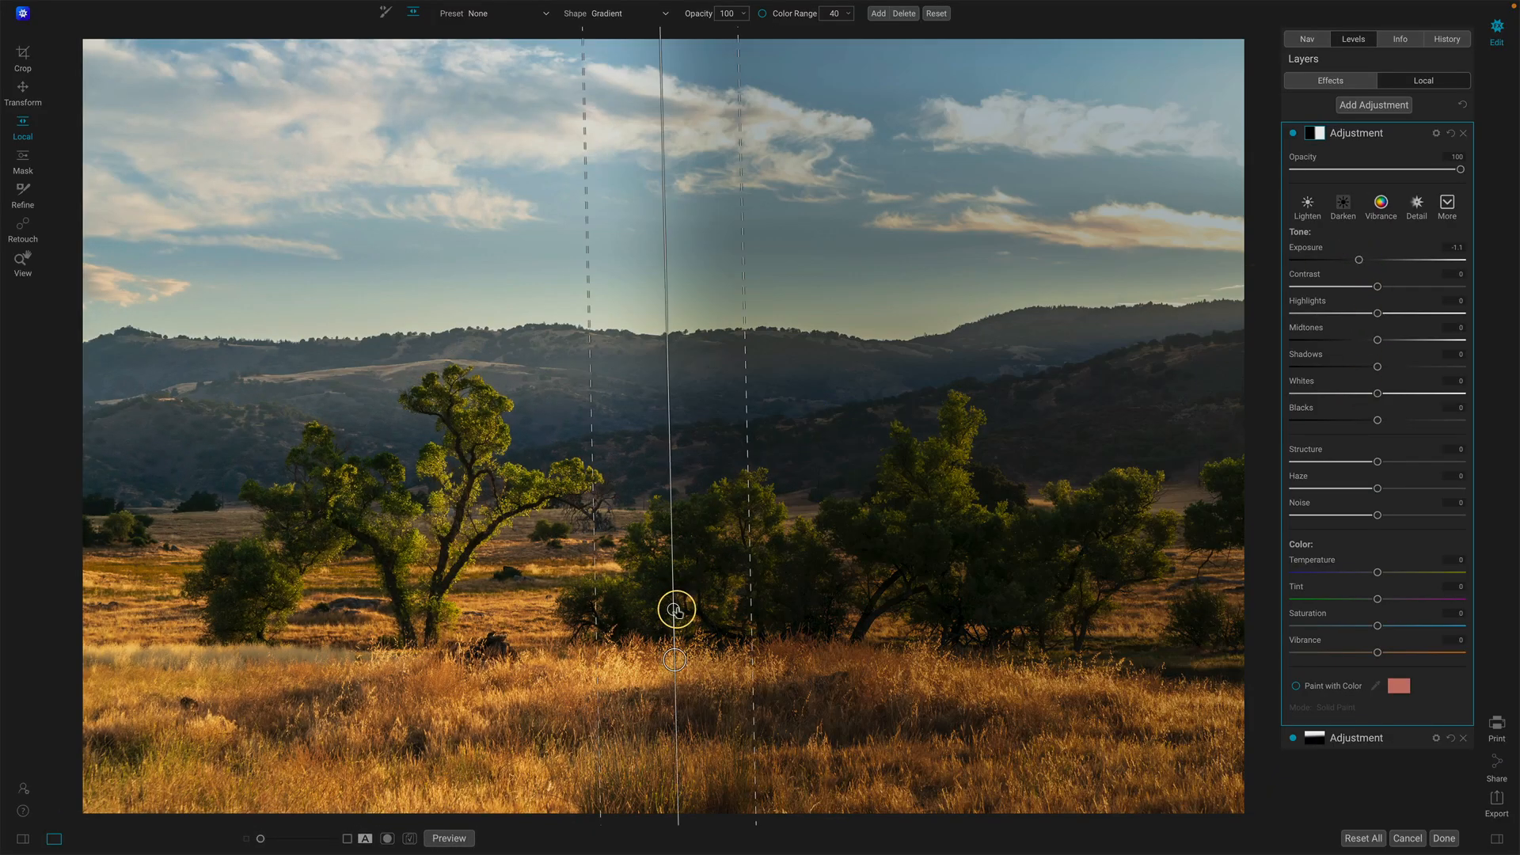
left_click_drag(675, 608, 671, 661)
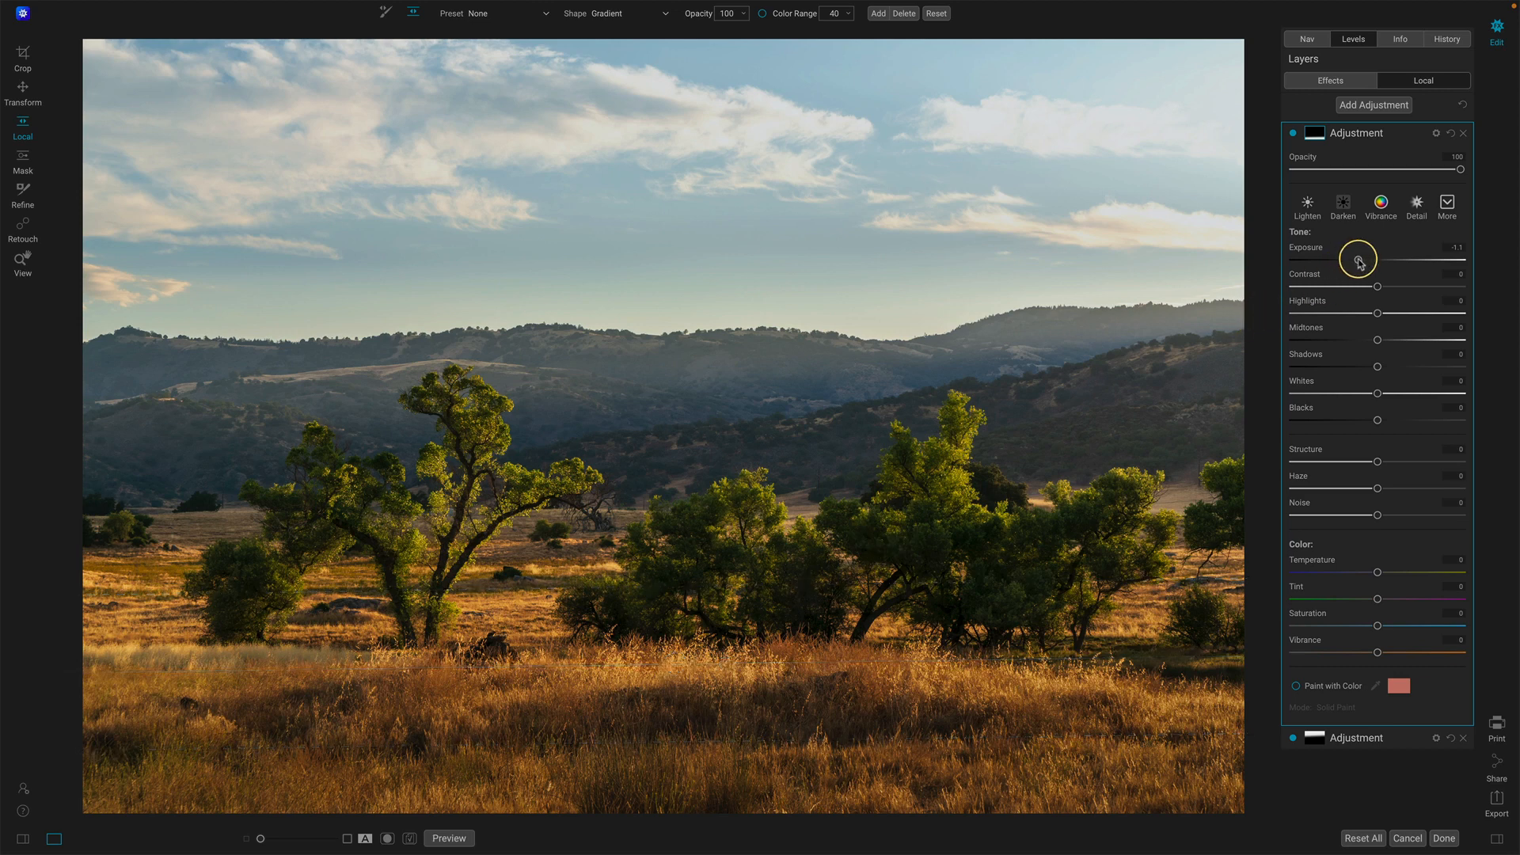
- Set the foreground adjustment's Exposure to -0.25 and compare the photo with and without it
left_click_drag(1359, 260, 1374, 261)
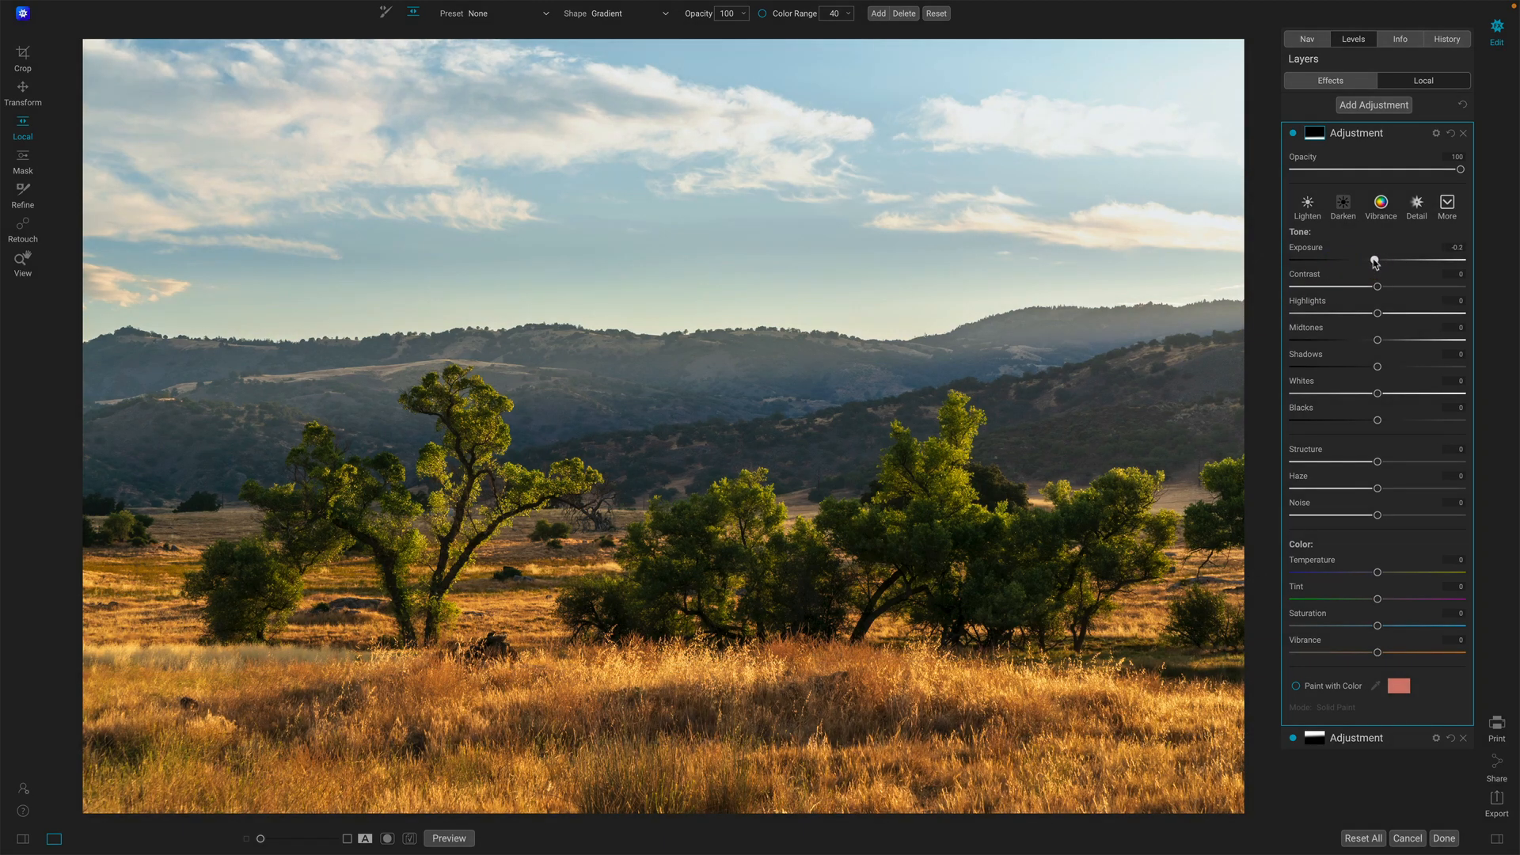
left_click(1293, 134)
left_click(1293, 134)
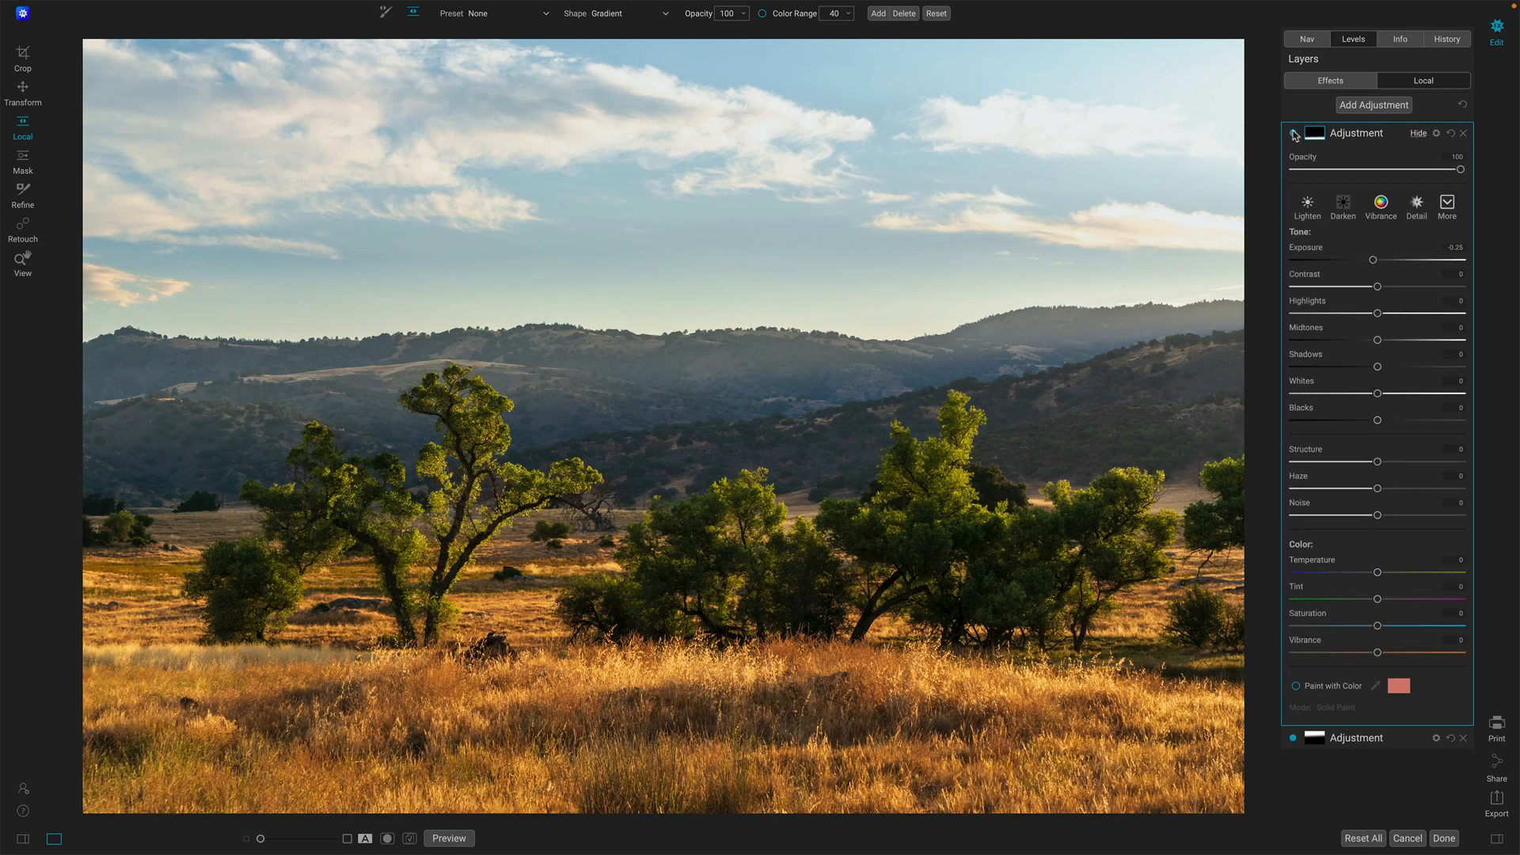